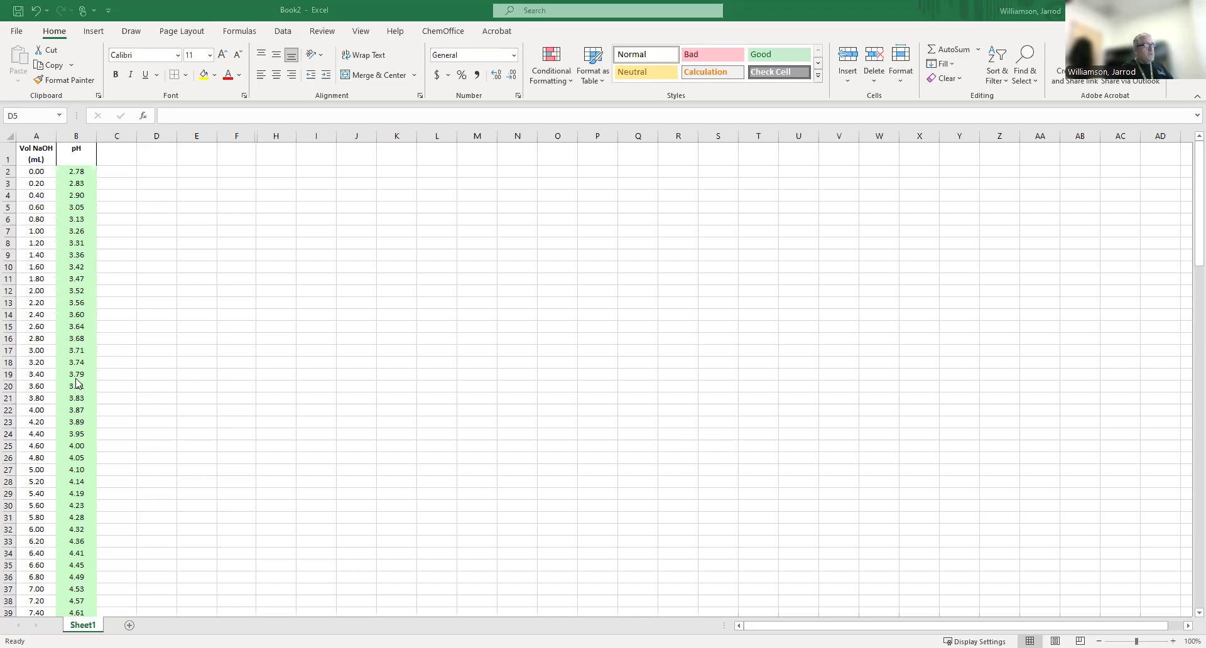
Centre the contents of the Vol NaOH and pH columns (A and B) horizontally.
scroll(76, 381, "down", 4)
scroll(76, 382, "down", 19)
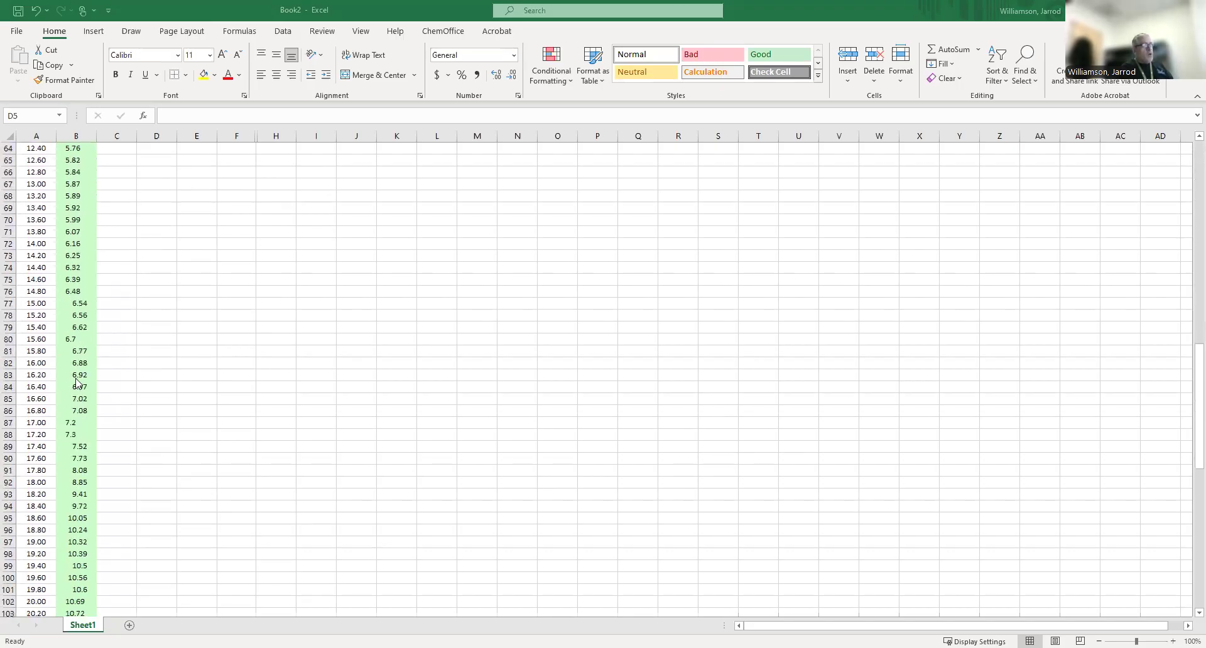
scroll(76, 381, "down", 14)
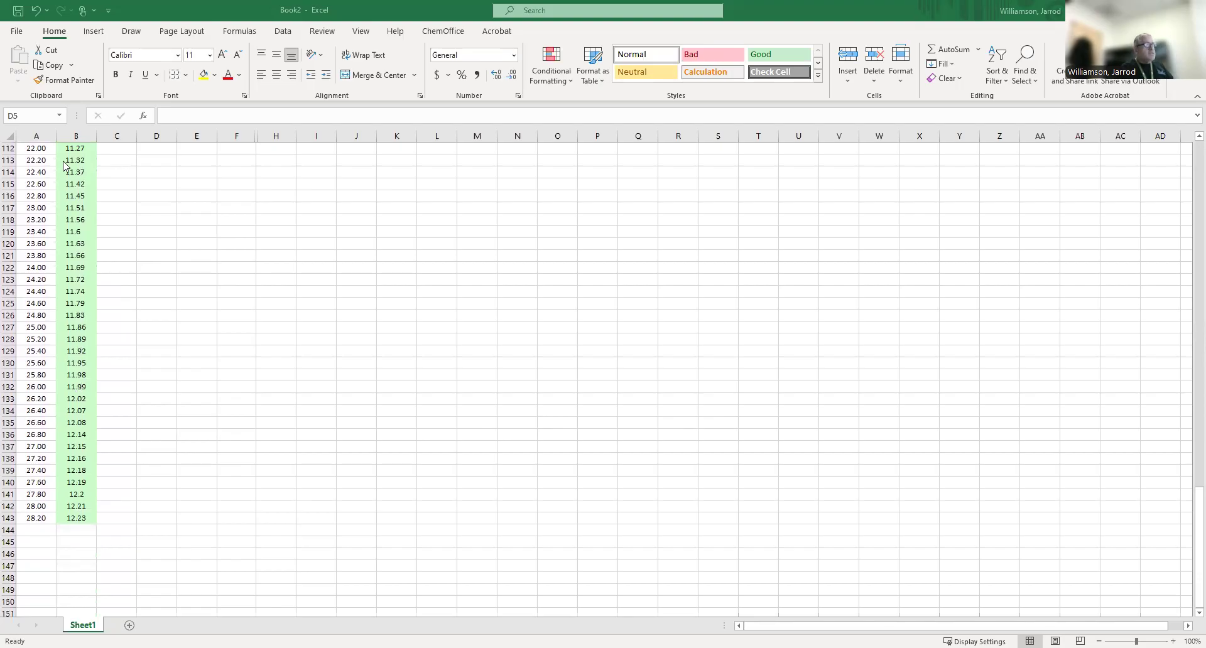
left_click(47, 133)
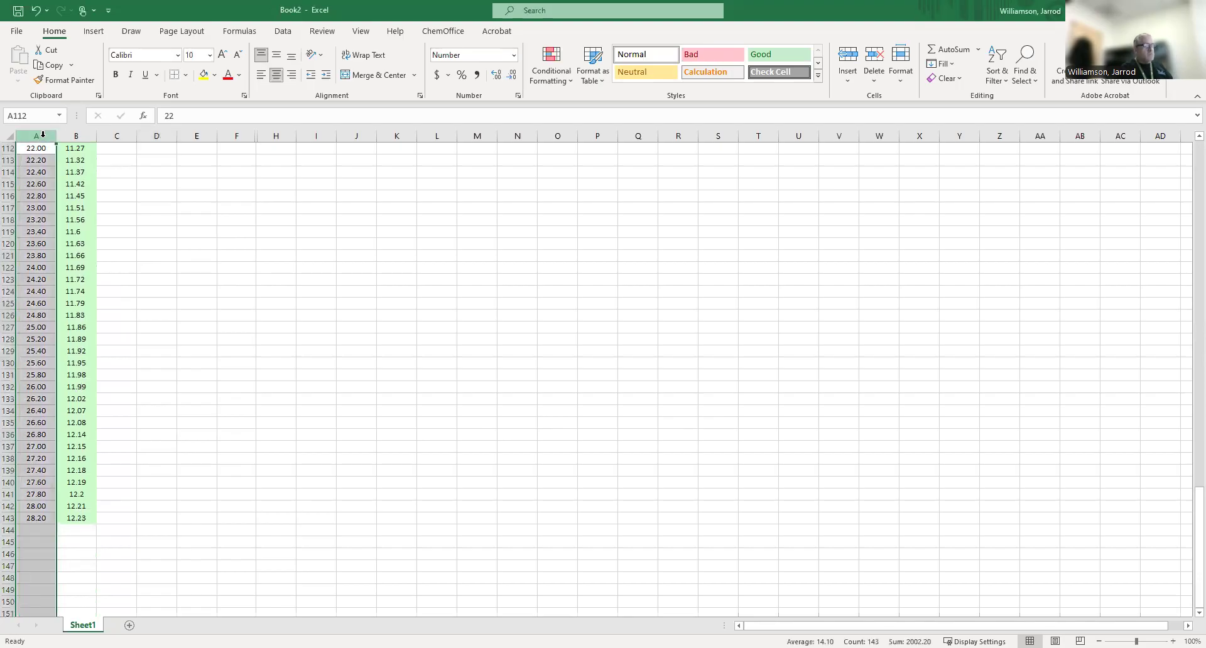
left_click(76, 135, "ctrl")
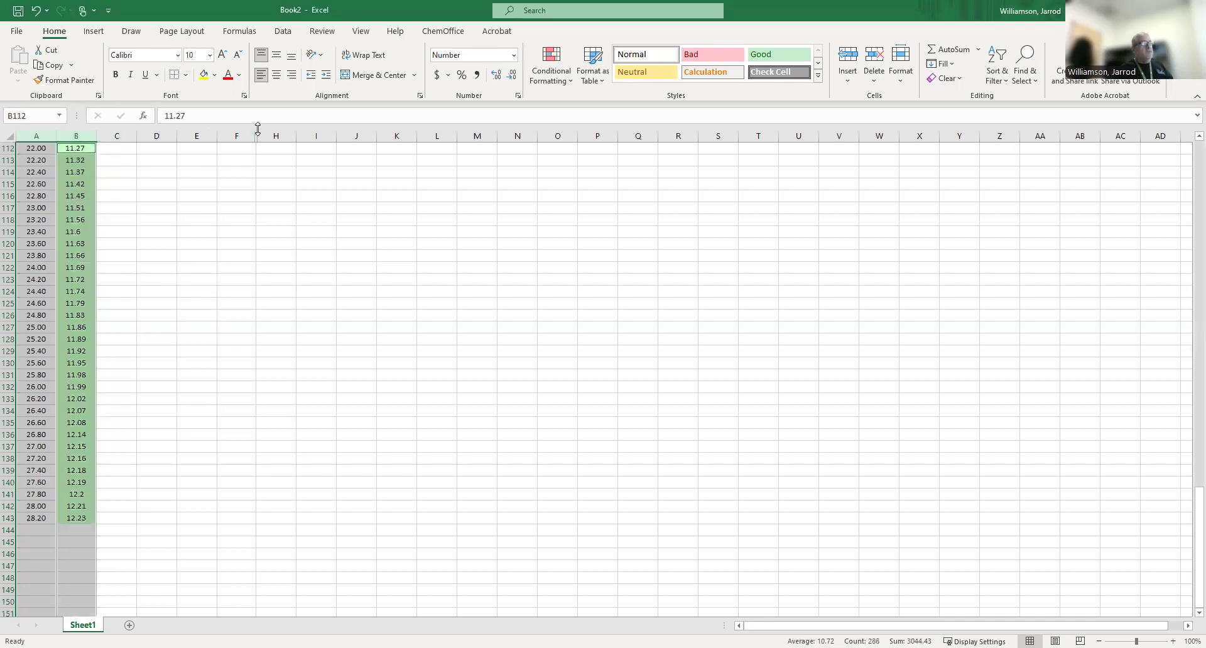
left_click(275, 78)
scroll(233, 216, "up", 8)
scroll(233, 217, "up", 8)
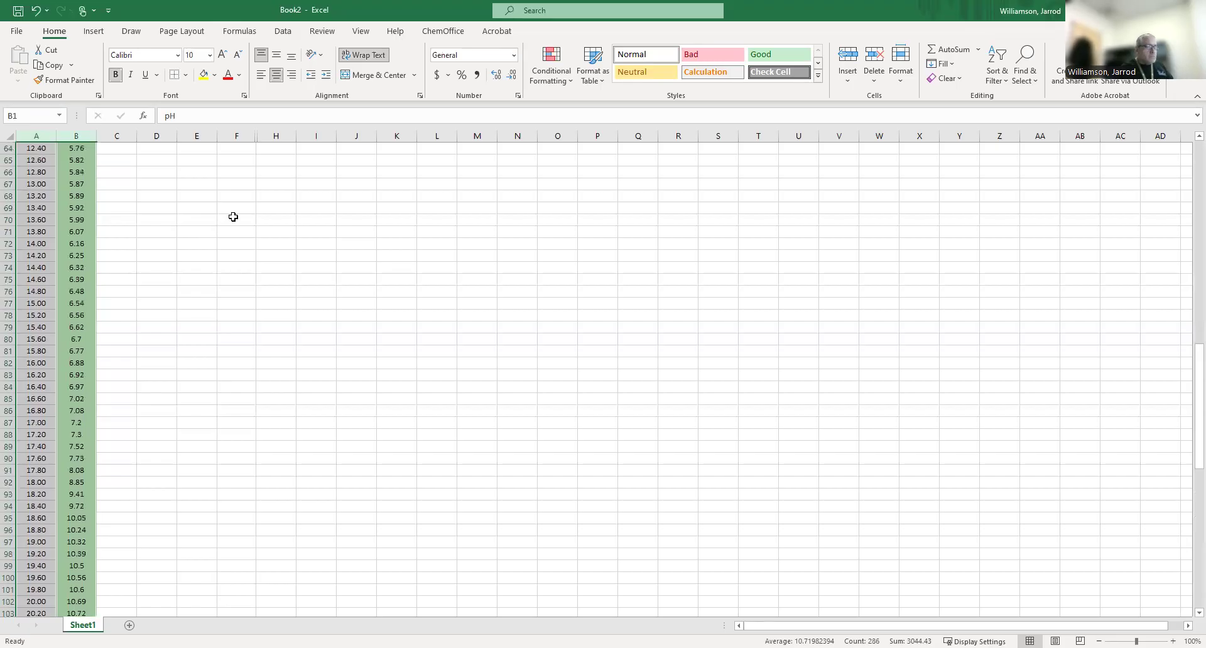
scroll(80, 260, "up", 20)
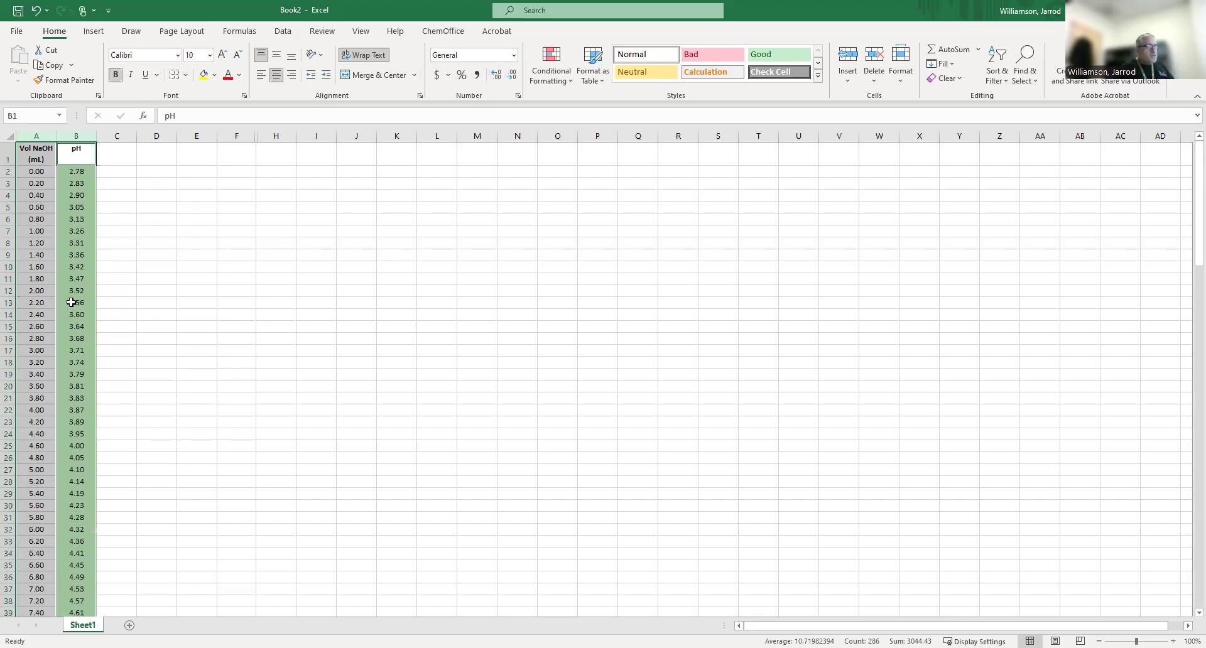
Format the pH values in cells B77 to B88 to show two decimal places.
scroll(74, 301, "down", 18)
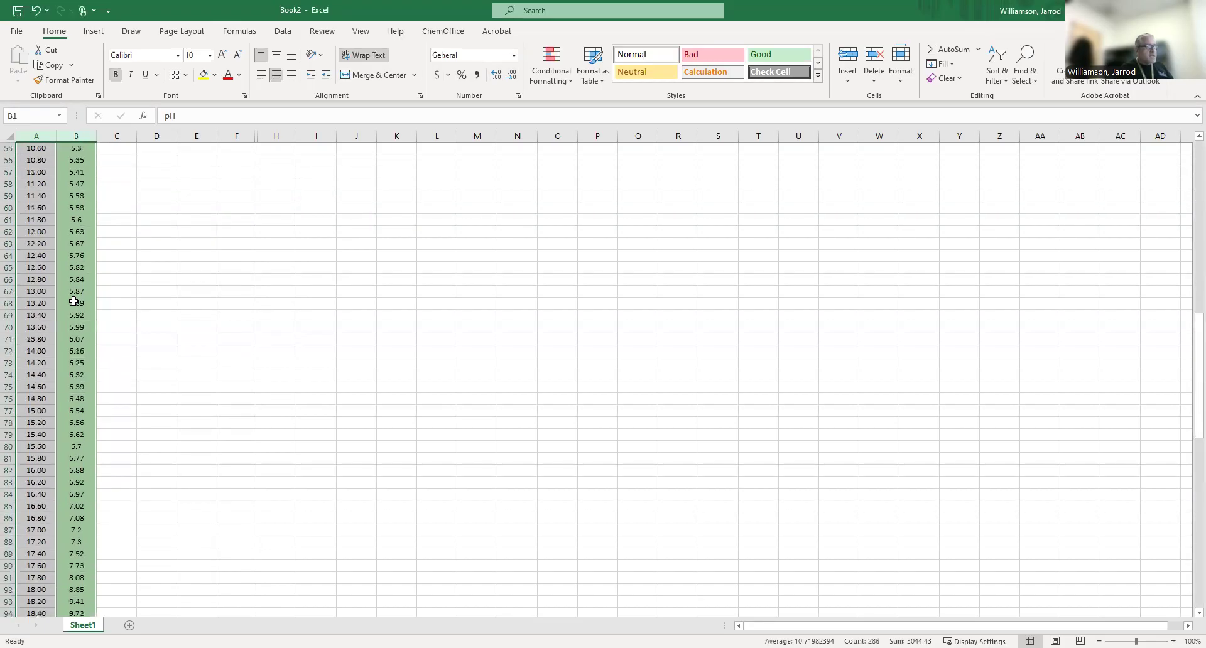
left_click(73, 302)
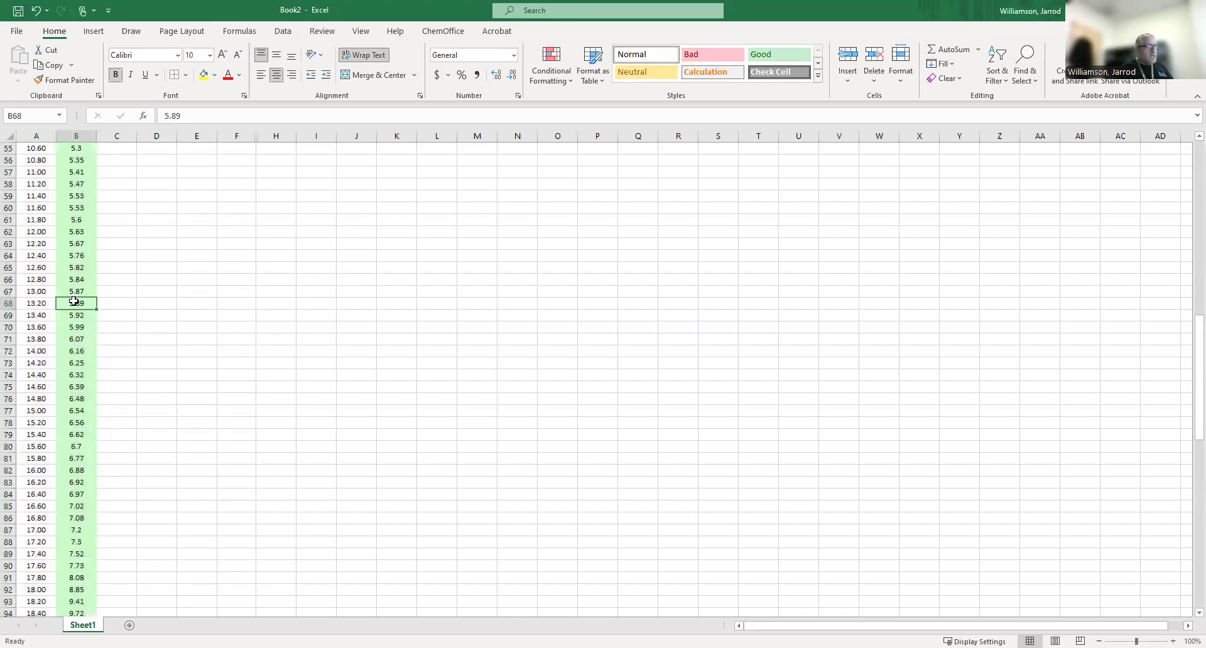
left_click_drag(74, 411, 78, 544)
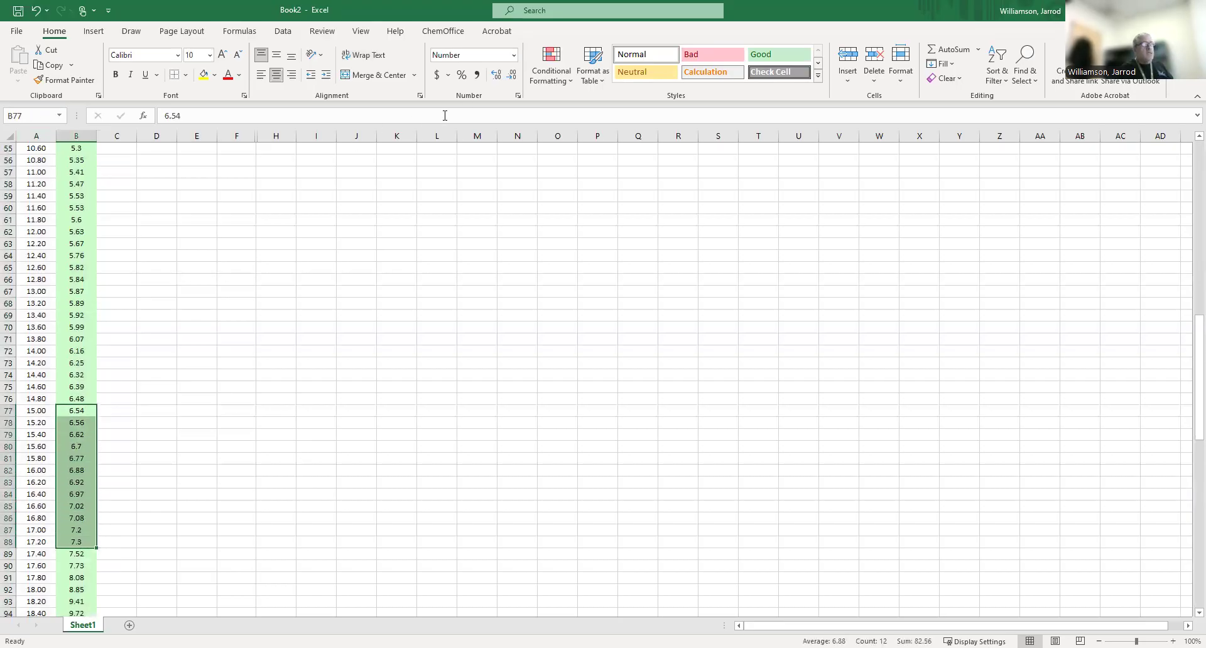
left_click(501, 76)
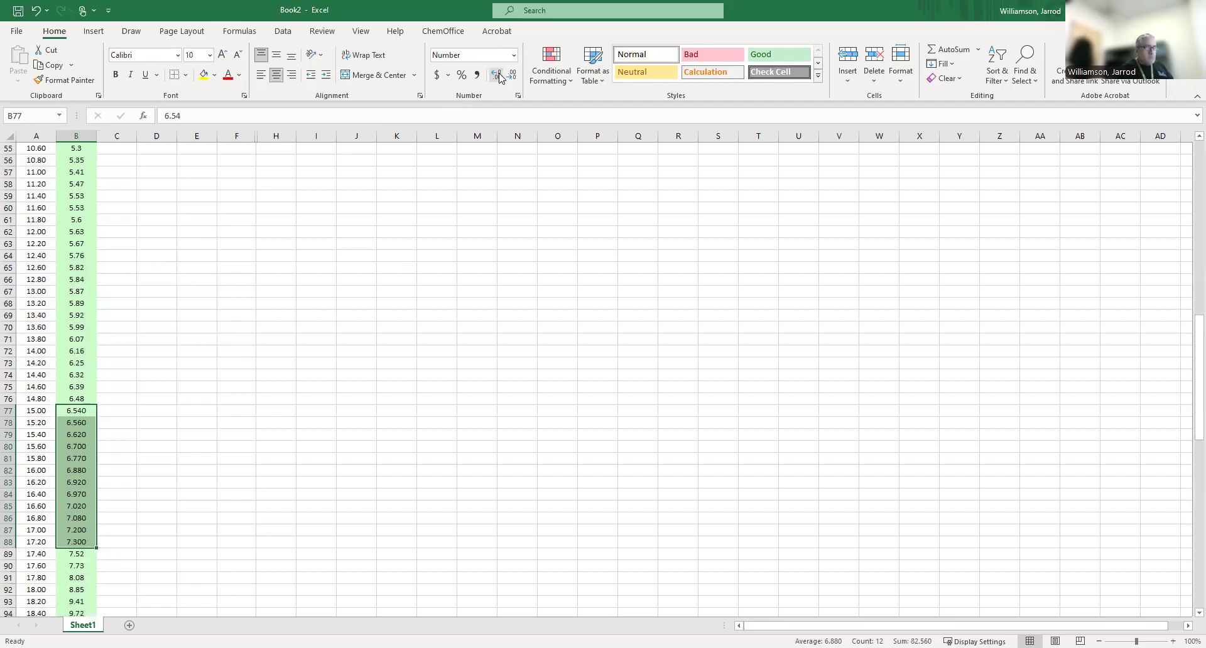
left_click(513, 77)
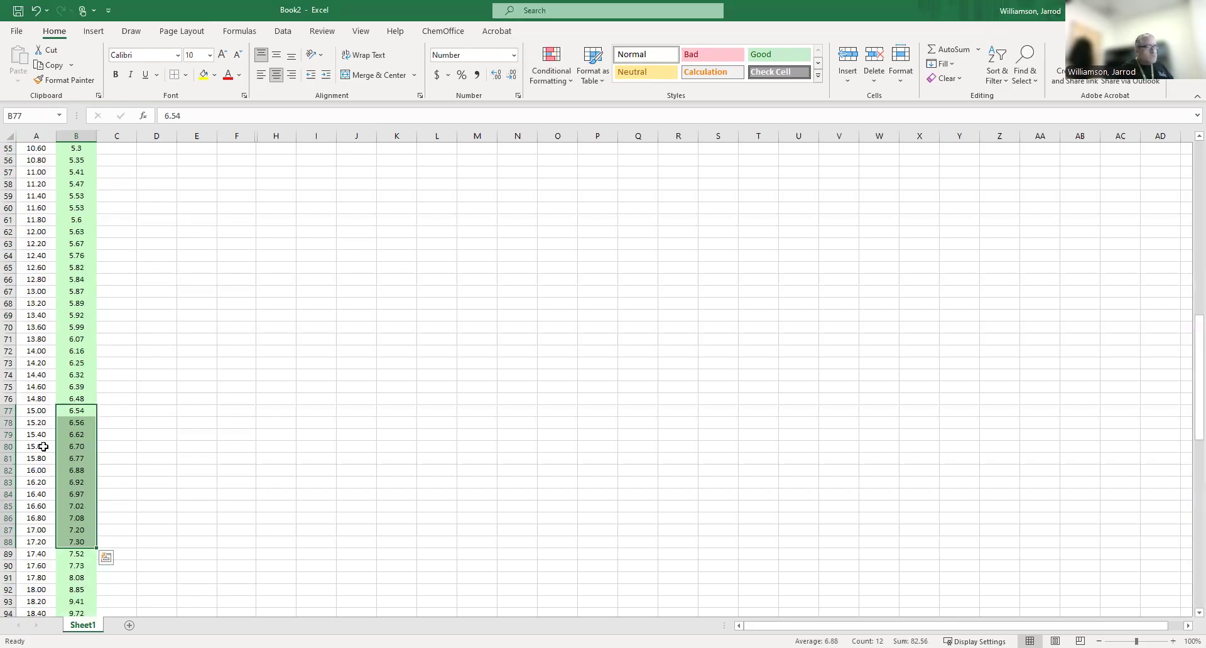
Format the remaining pH values from B79 down to B143 to show two decimal places.
scroll(45, 446, "down", 4)
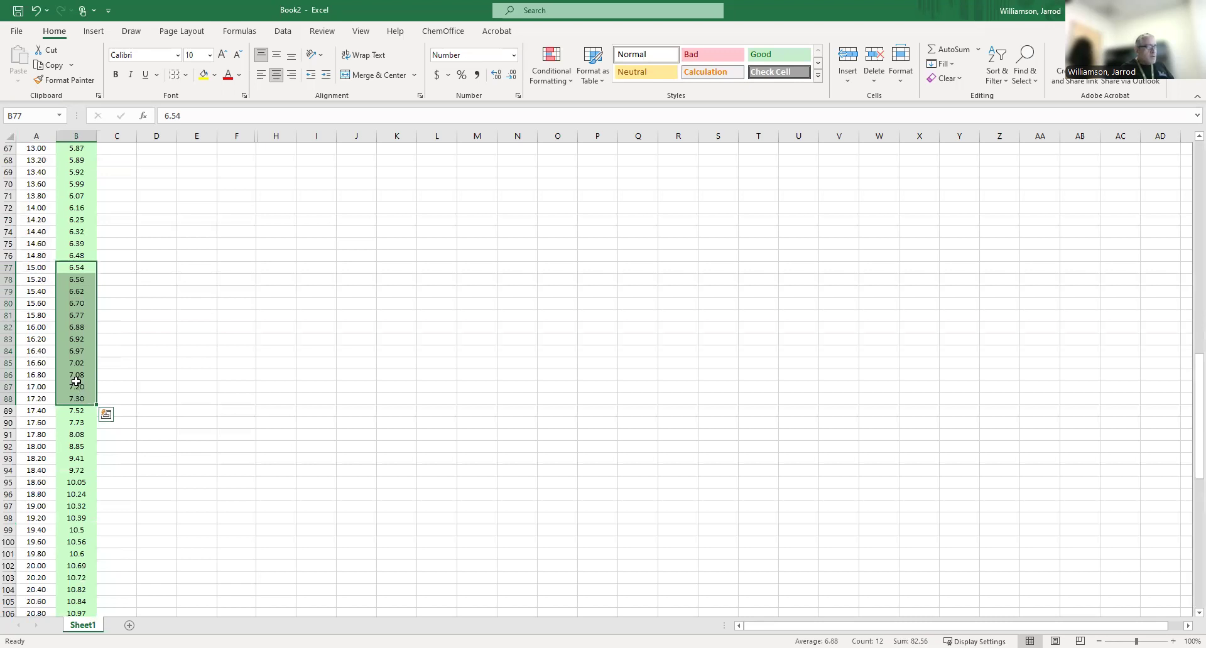
left_click(86, 291)
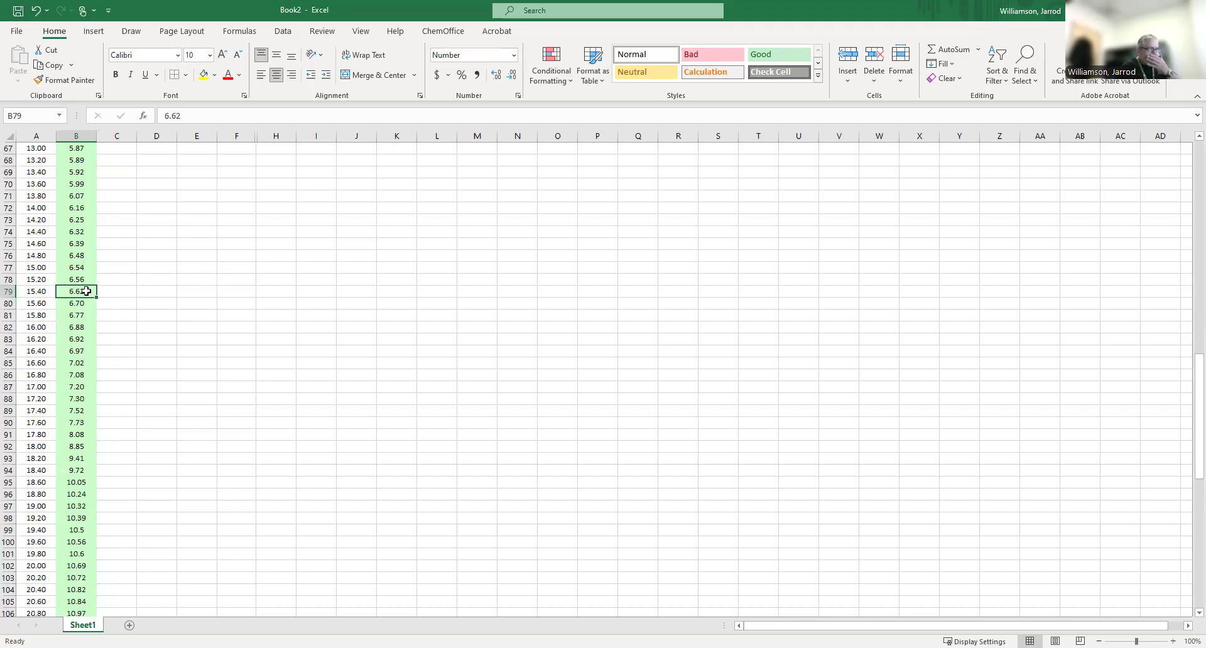
key("shift+Down")
key("shift+Down")
key("shift+Down")
key("shift+Down")
key("shift+Down")
key("shift+Down")
key("shift+Down")
key("shift+Down")
key("shift+Down")
key("shift+Down")
key("shift+Down")
key("shift+Down")
key("shift+Down")
key("shift+Down")
key("shift+Down")
key("shift+Down")
key("shift+Down")
key("shift+Down")
key("shift+Down")
key("shift+Down")
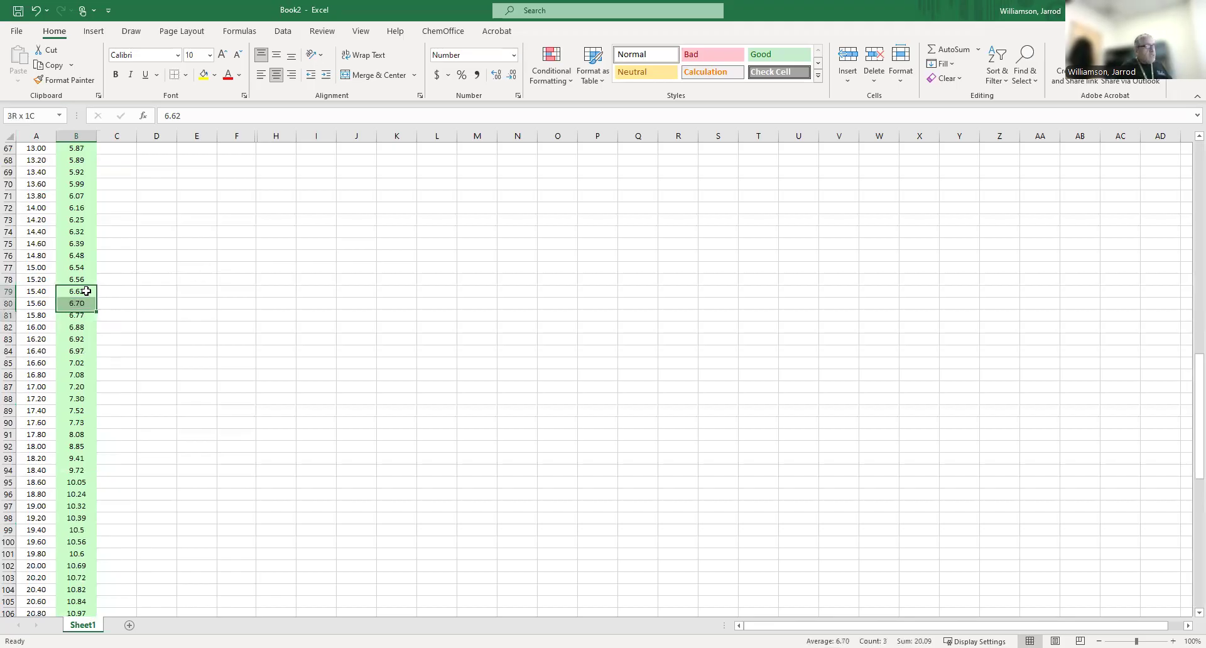
key("shift+Down")
key("shift+Down")
key("shift+Down")
key("shift+Down")
key("shift+Down")
key("shift+Down")
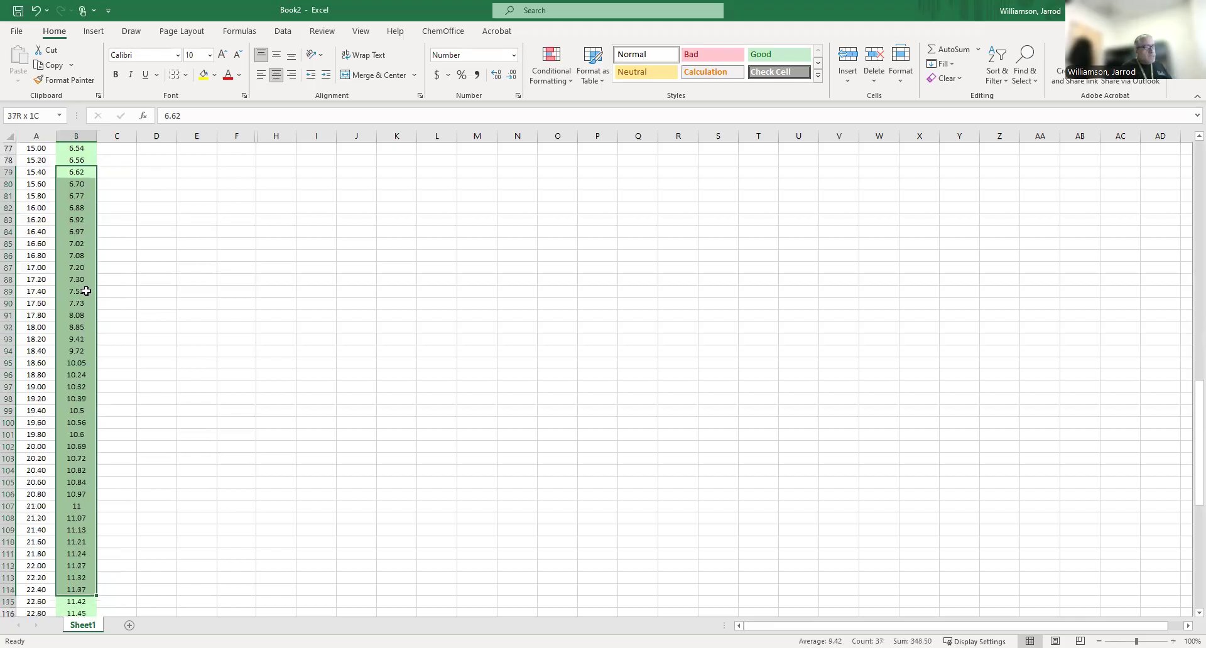
key("ctrl+shift+Down")
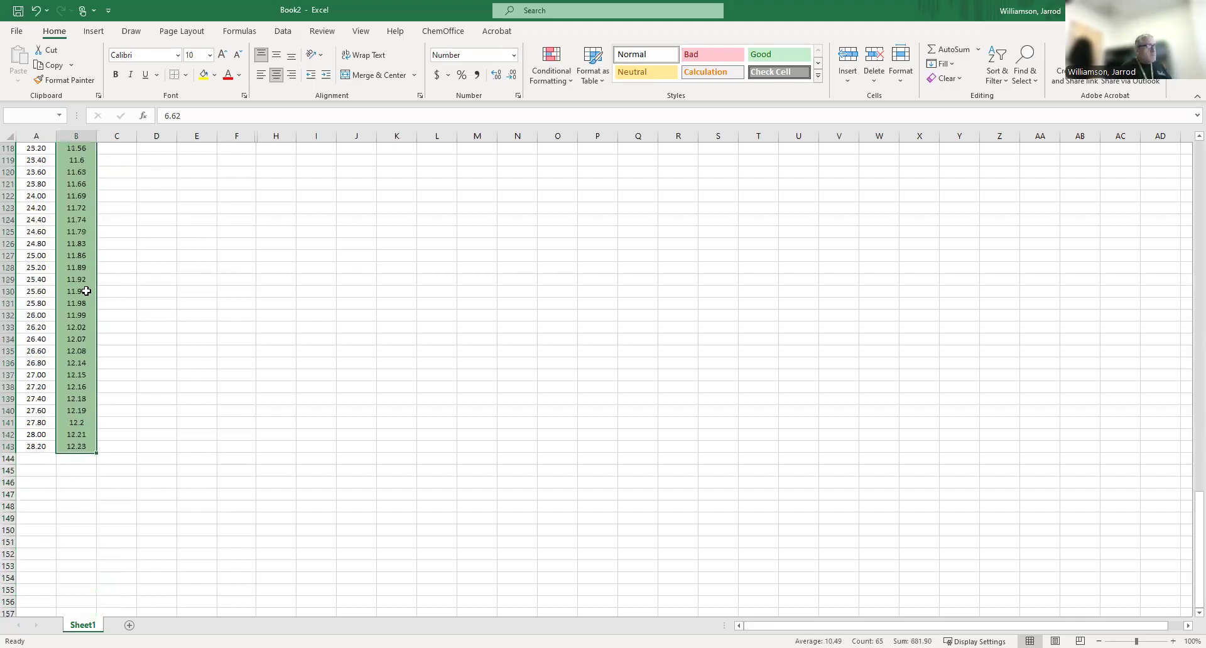
left_click(498, 75)
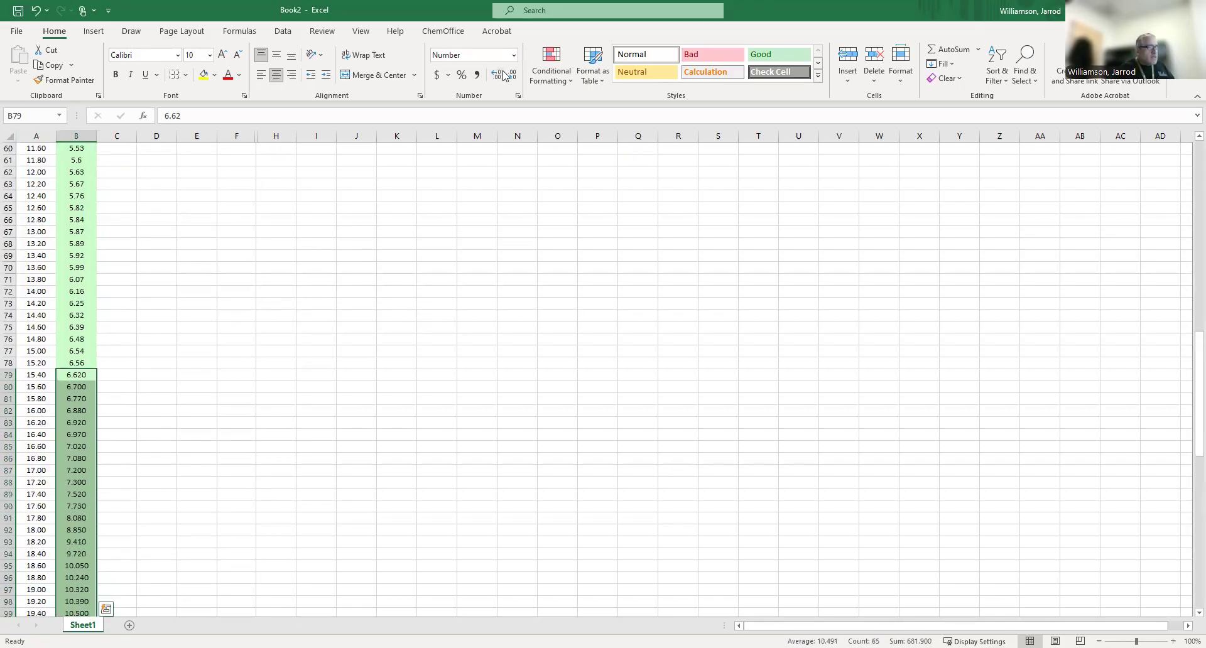
left_click(512, 76)
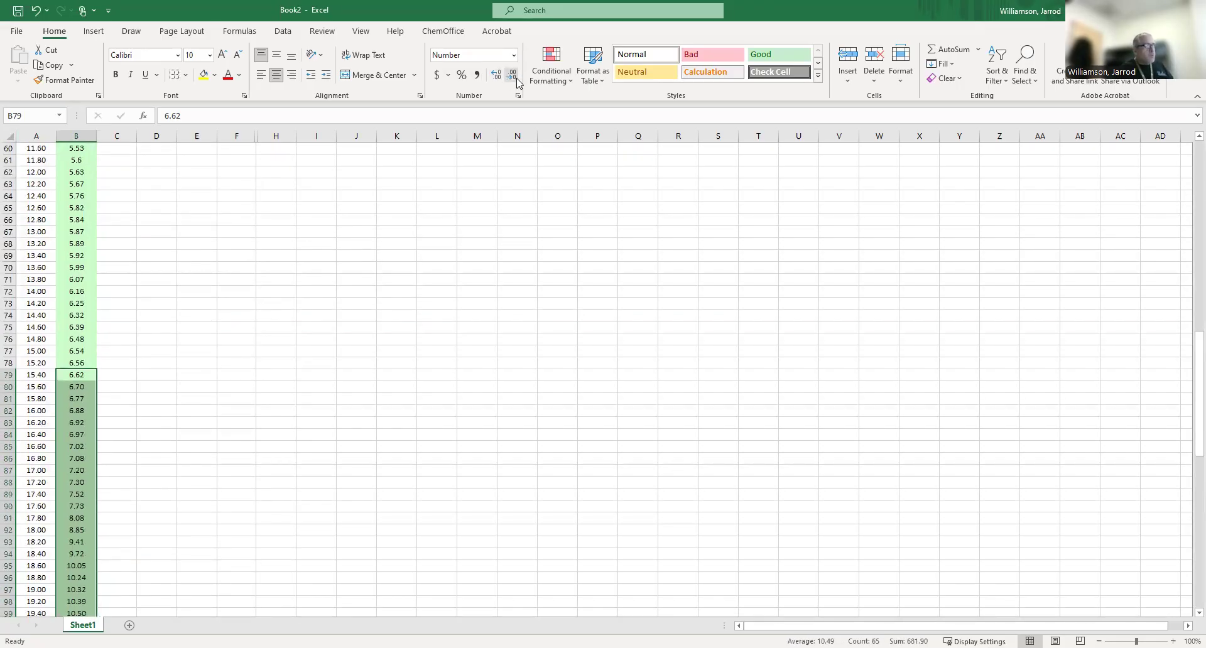
scroll(134, 436, "up", 3)
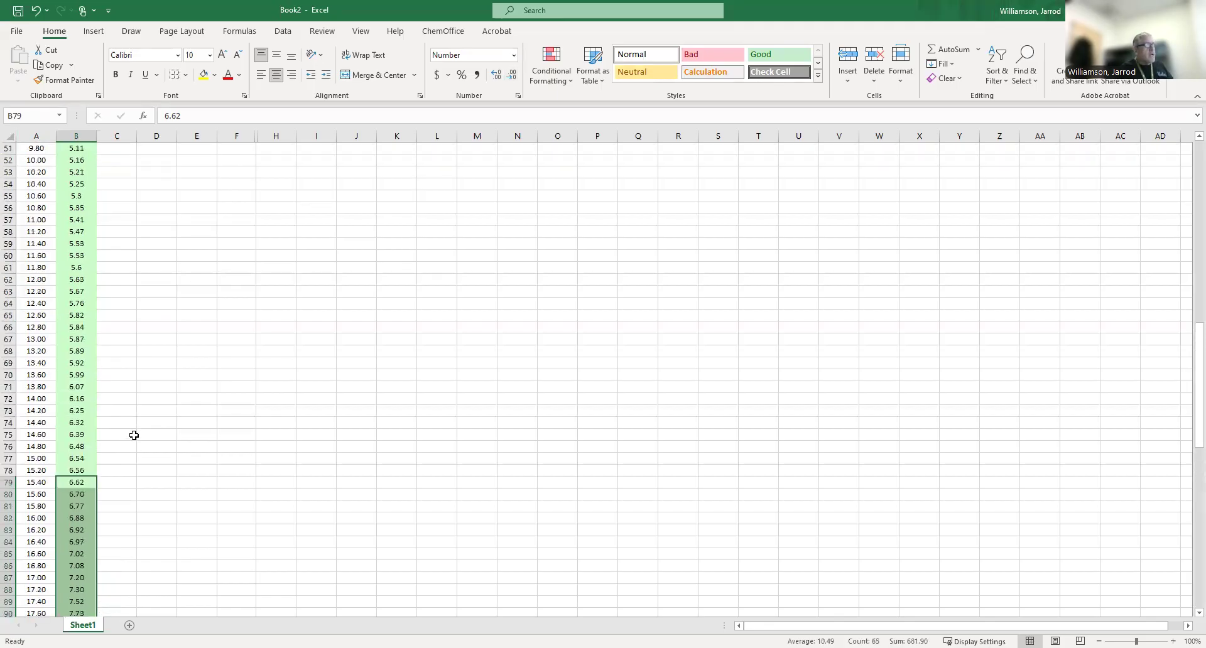
scroll(134, 435, "up", 17)
left_click(219, 317)
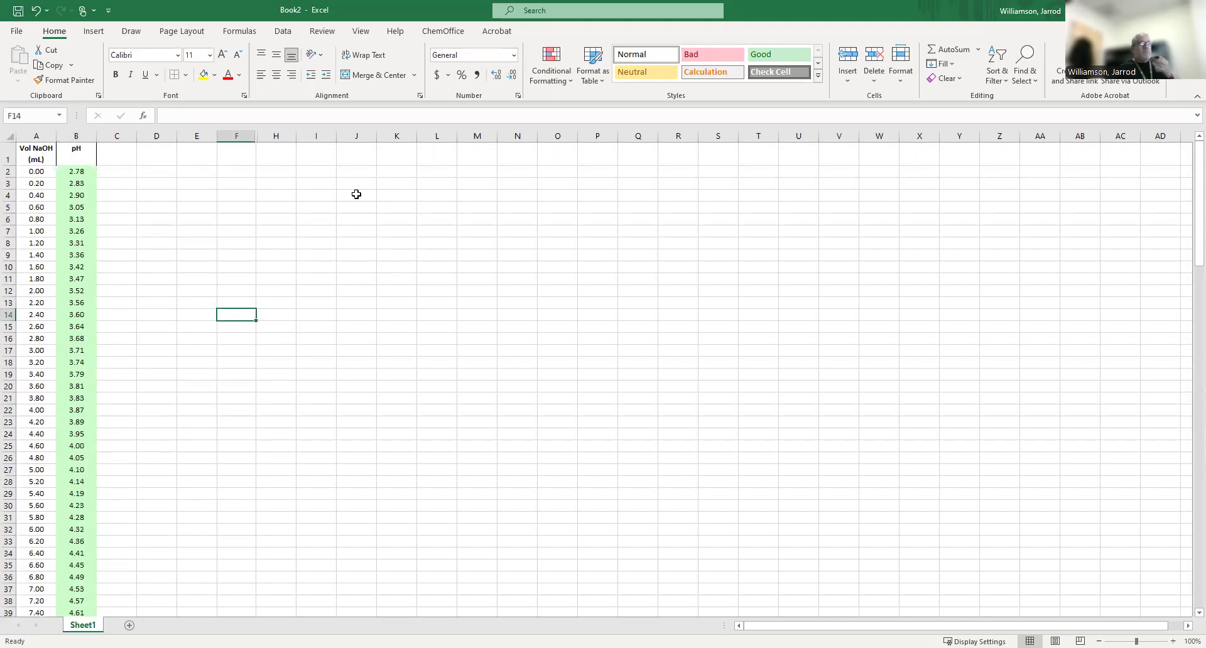
Insert a markers-only scatter chart of columns A and B, and enlarge it beside the data to span about I4 to T30.
left_click_drag(38, 136, 72, 144)
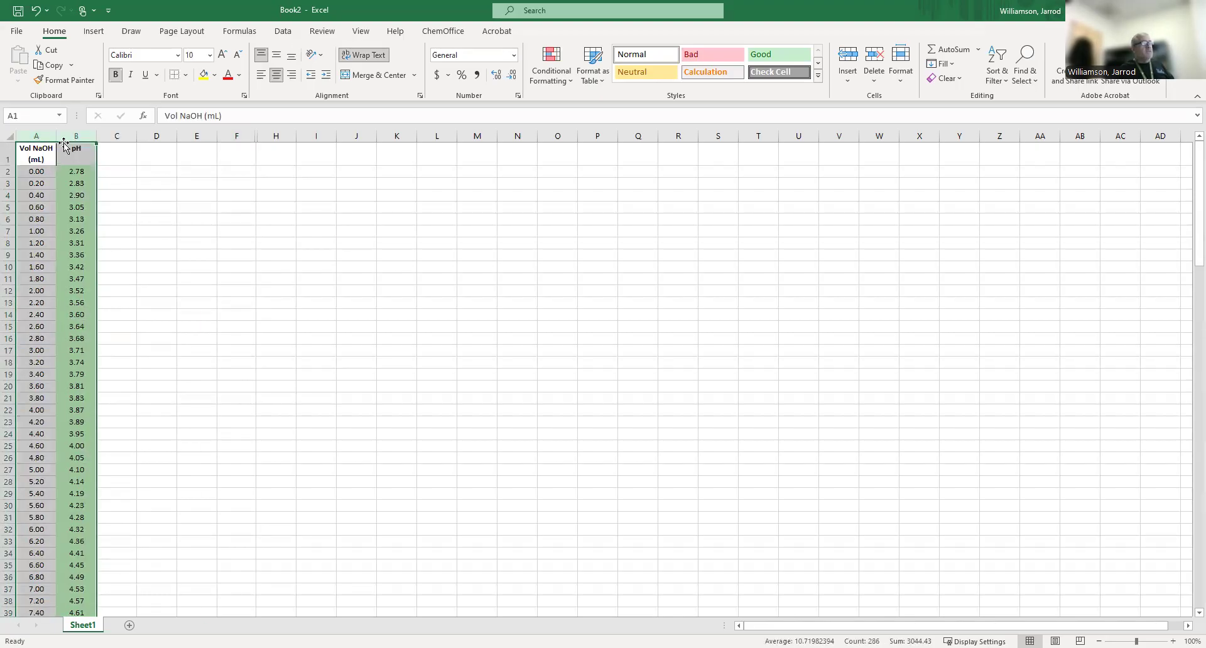
left_click(92, 32)
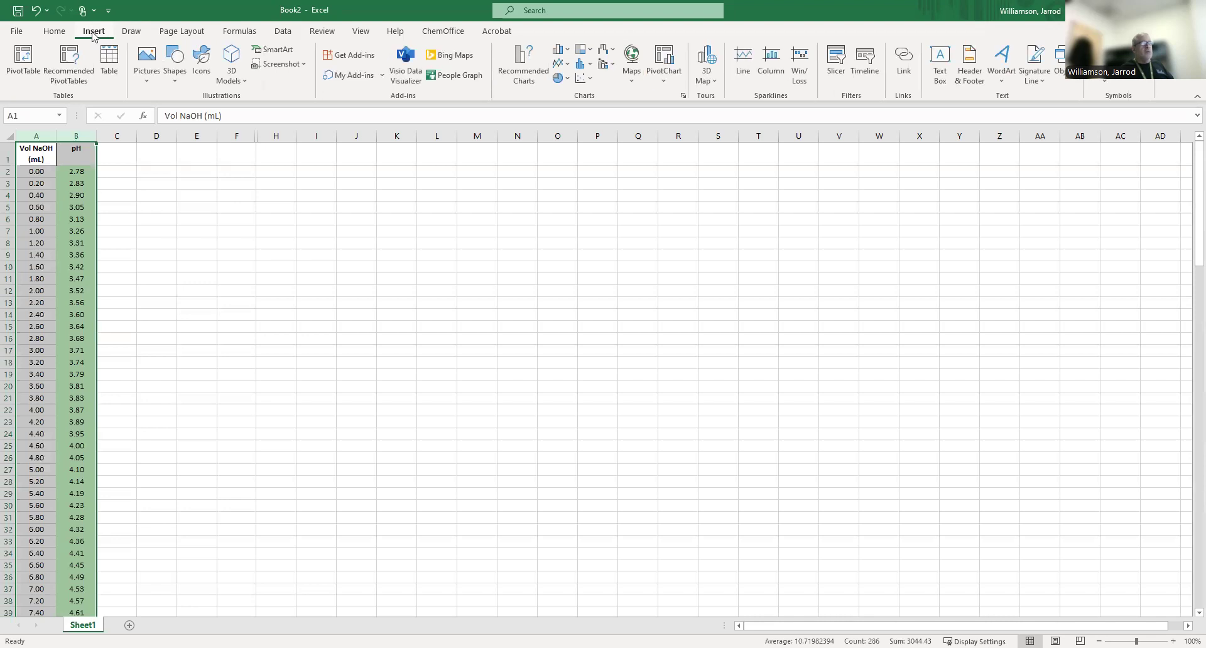
left_click(591, 80)
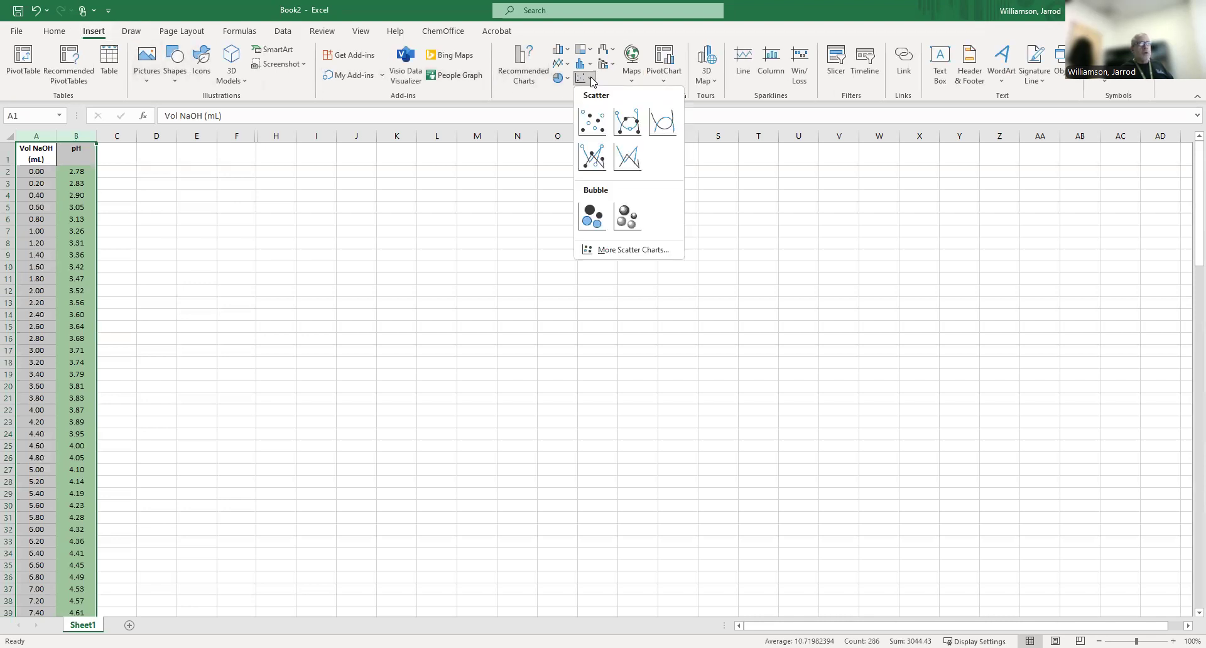
left_click(599, 127)
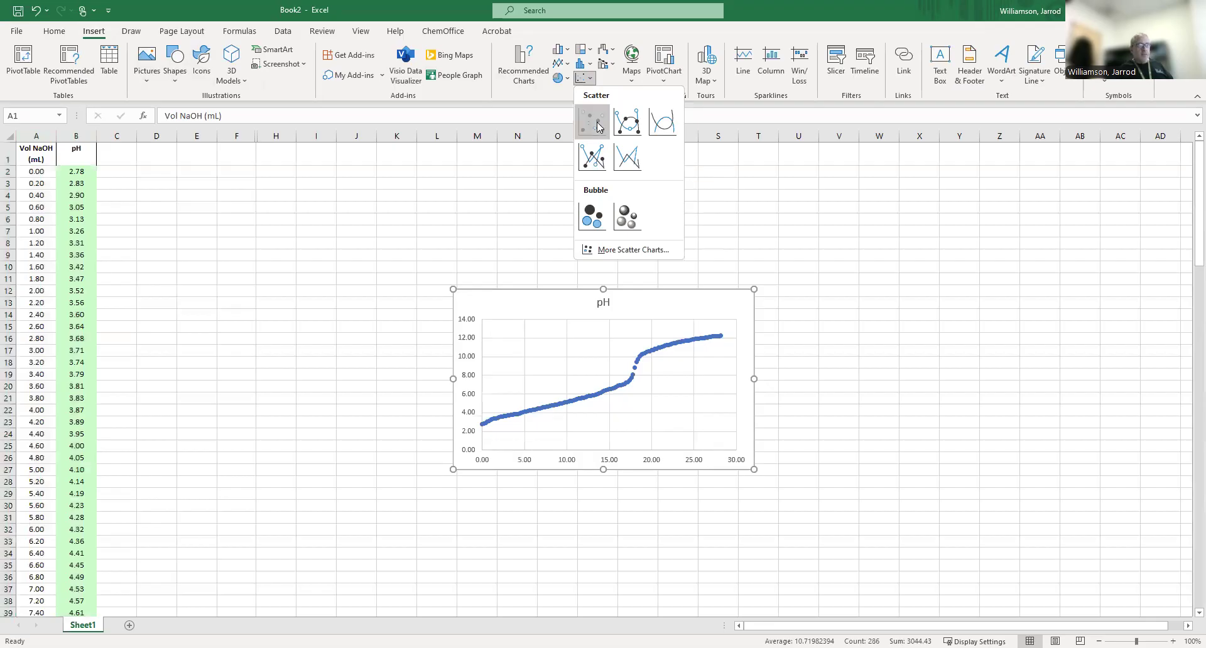
left_click_drag(524, 302, 387, 202)
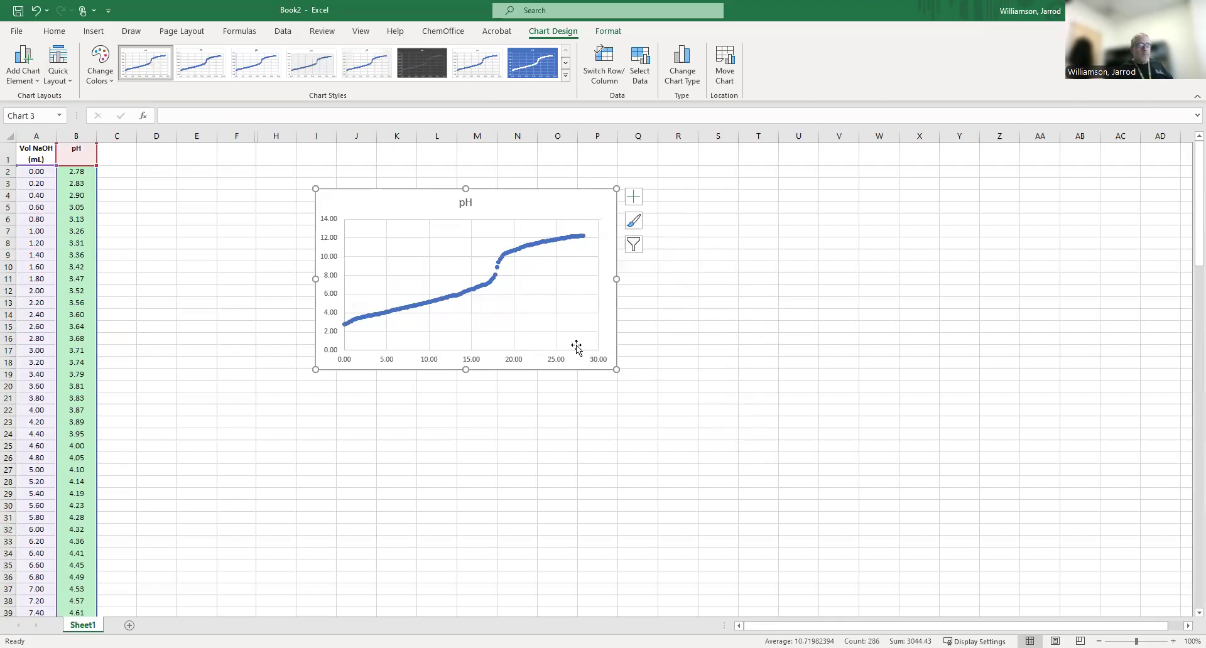
left_click_drag(616, 369, 763, 508)
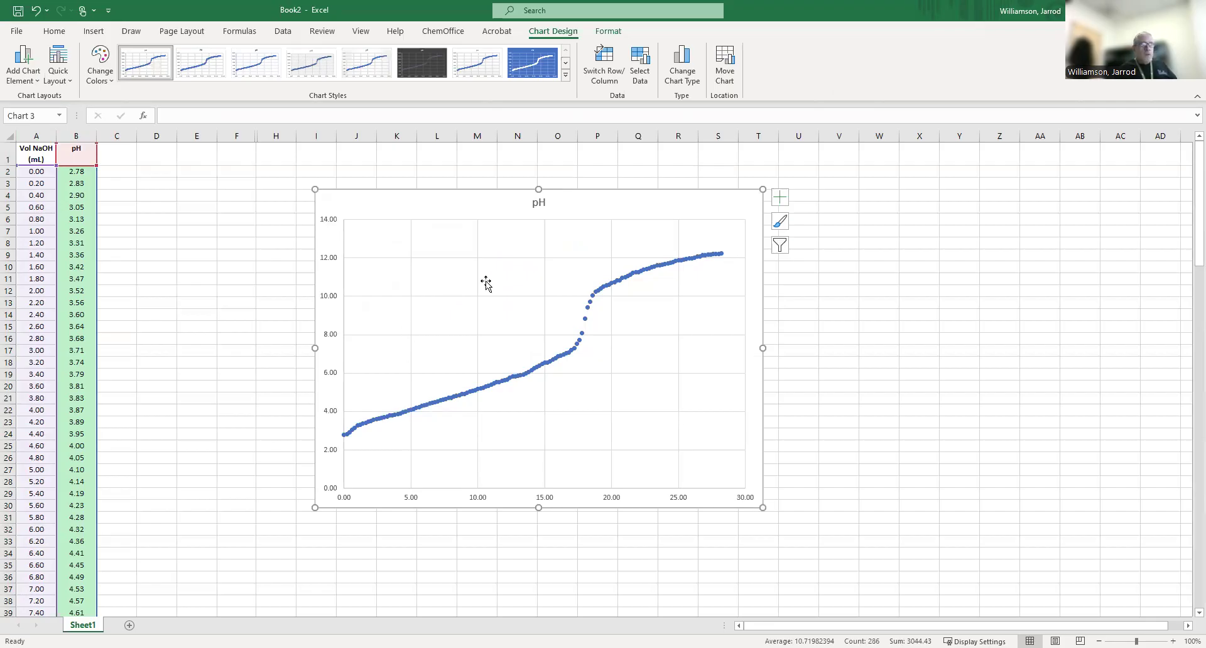
Add axis titles to the chart and change the vertical axis title to pH.
left_click(781, 198)
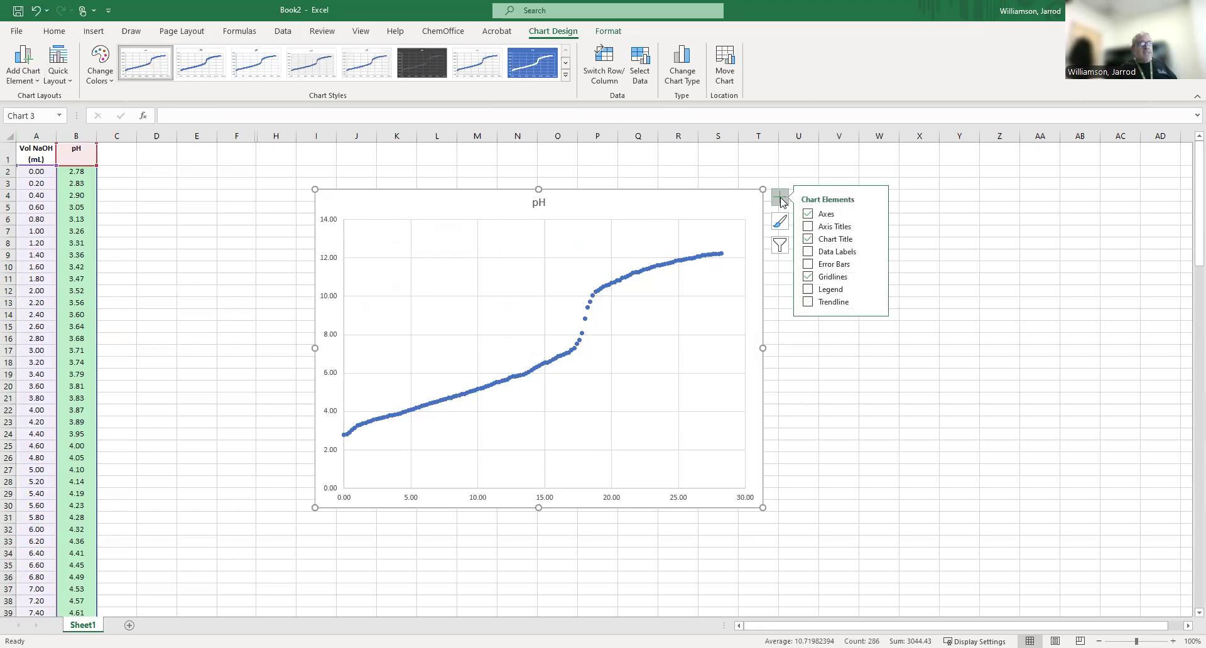
left_click(817, 226)
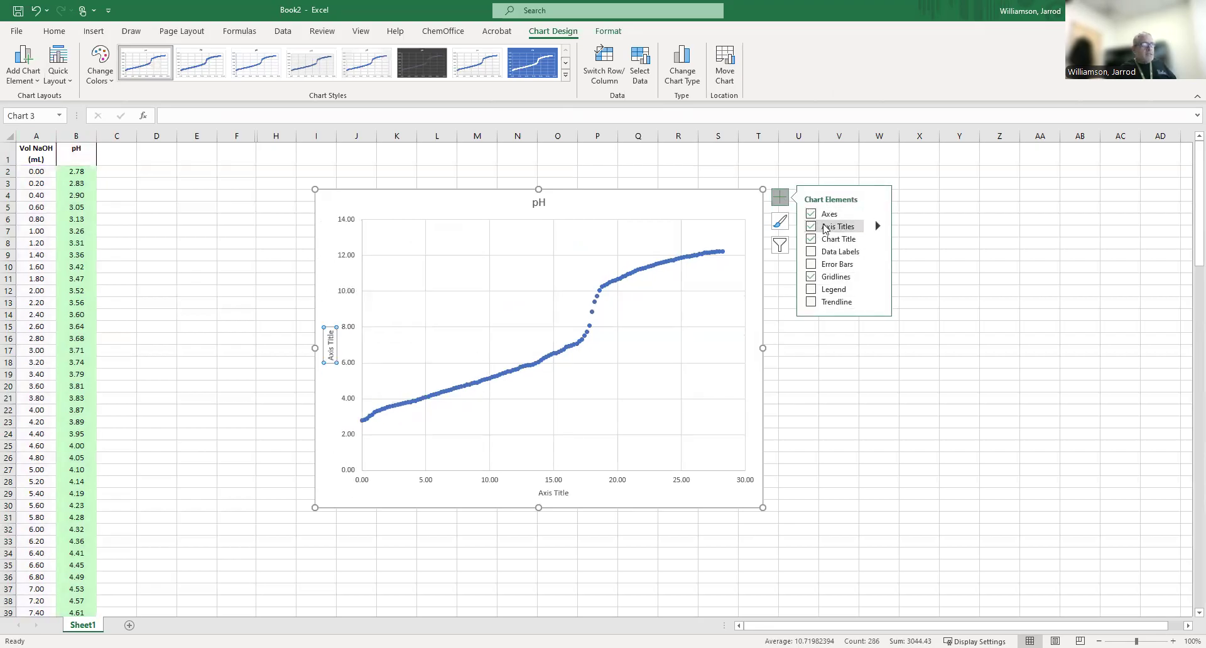
left_click(331, 352)
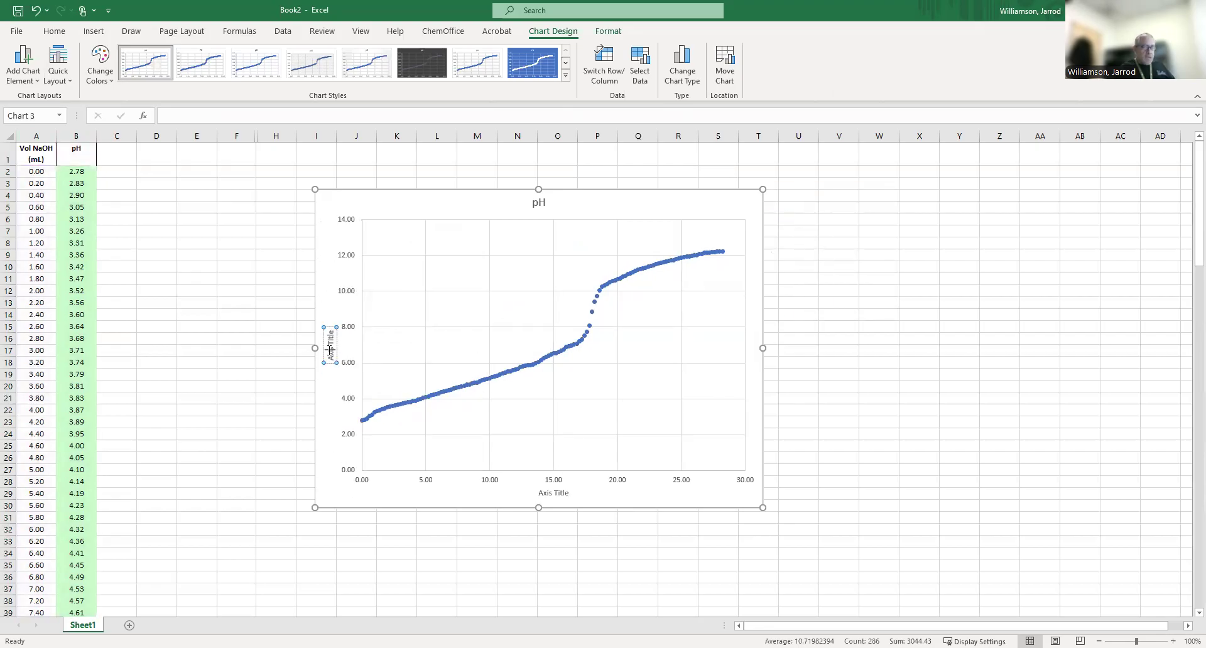
key("Delete")
key("Delete")
key("Delete")
key("Delete")
key("Delete")
key("Delete")
key("Delete")
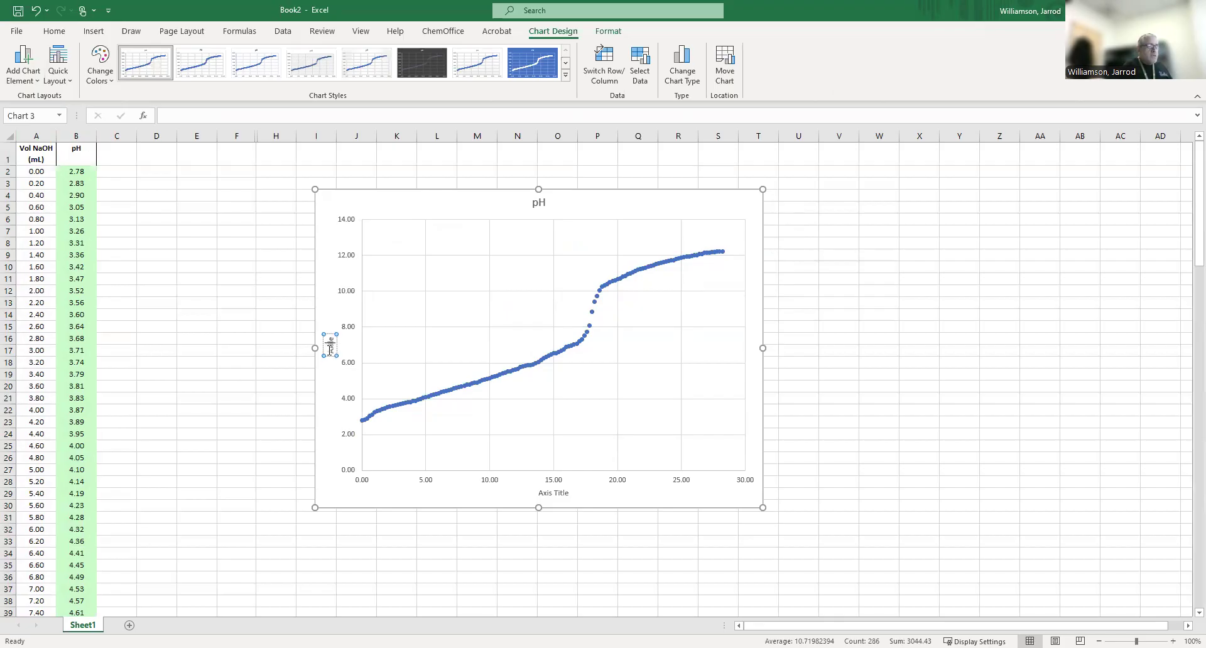
key("Delete")
key("Delete")
key("Delete")
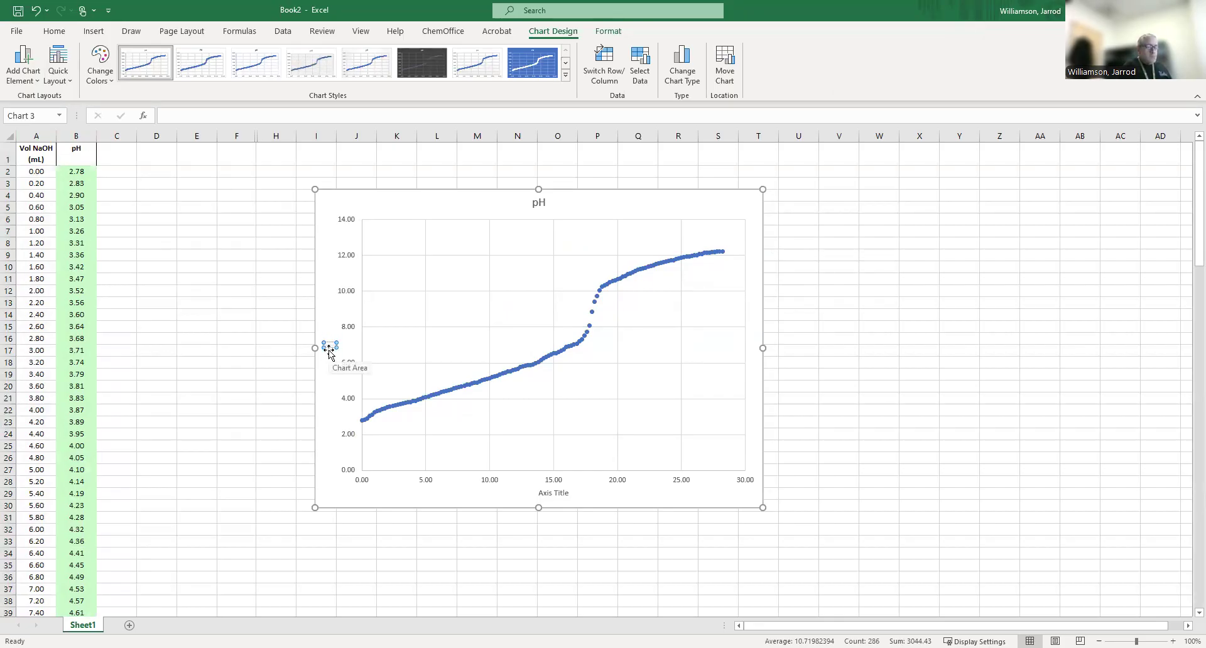
type("pH")
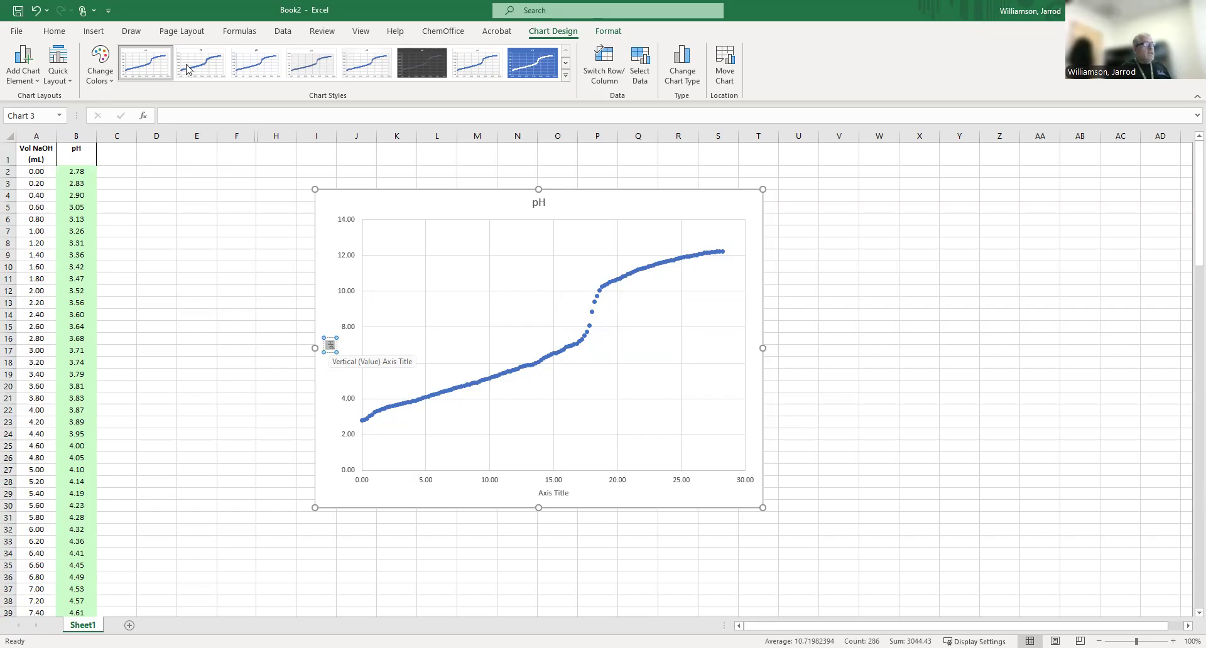
Set the font size of the vertical axis title to 16.
left_click(54, 33)
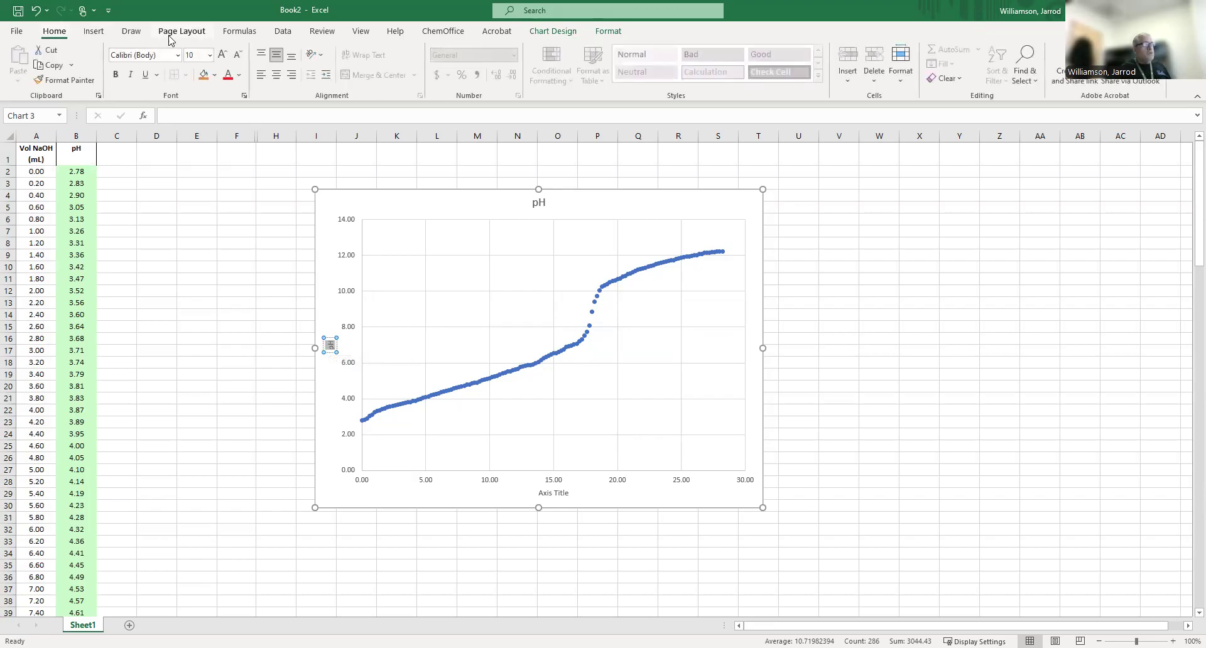
left_click(210, 56)
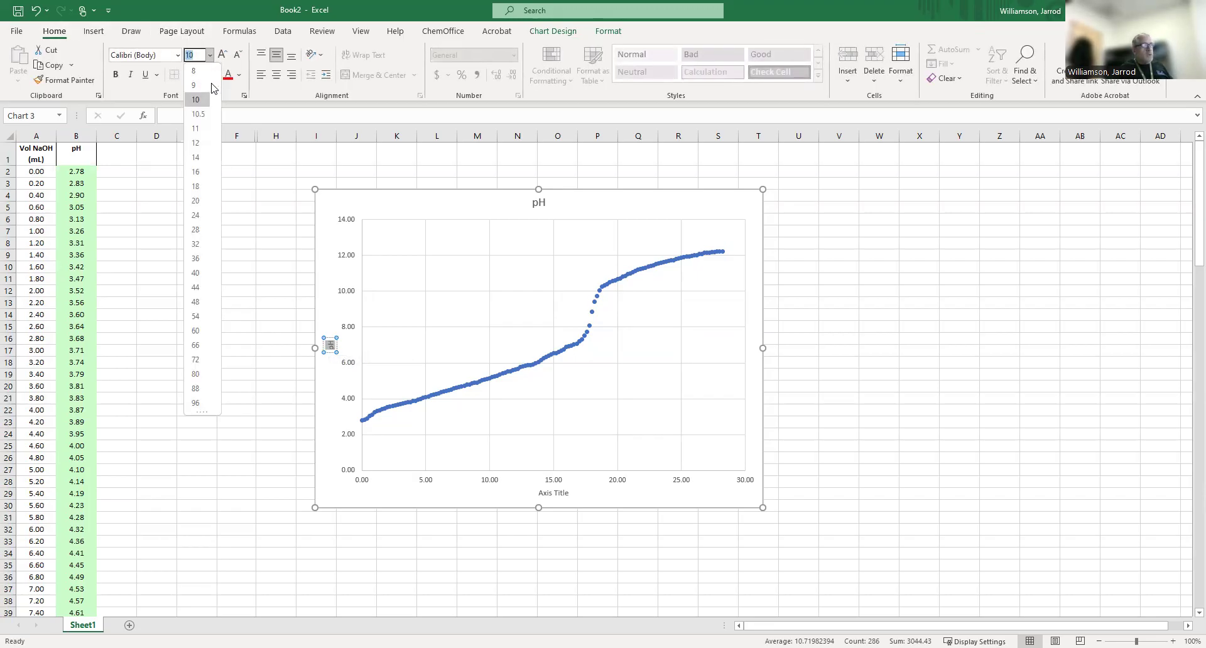
left_click(196, 172)
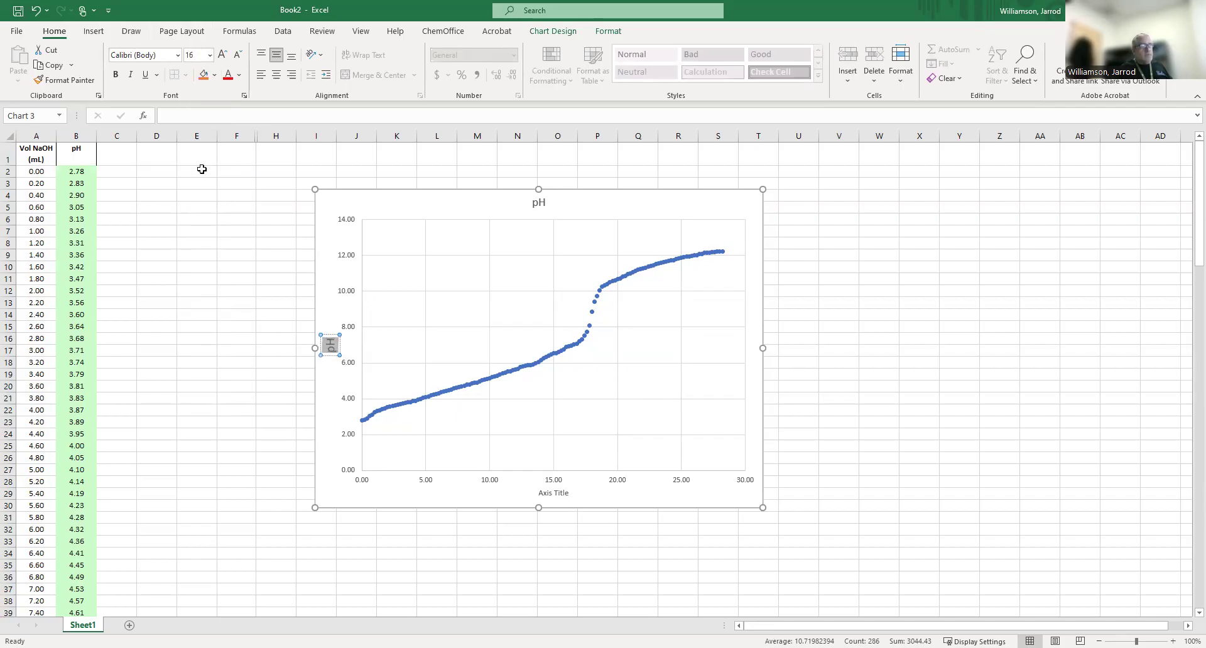
Make the vertical axis title bold and change the horizontal axis title to "Vol NaOH Added (ml)".
left_click(116, 75)
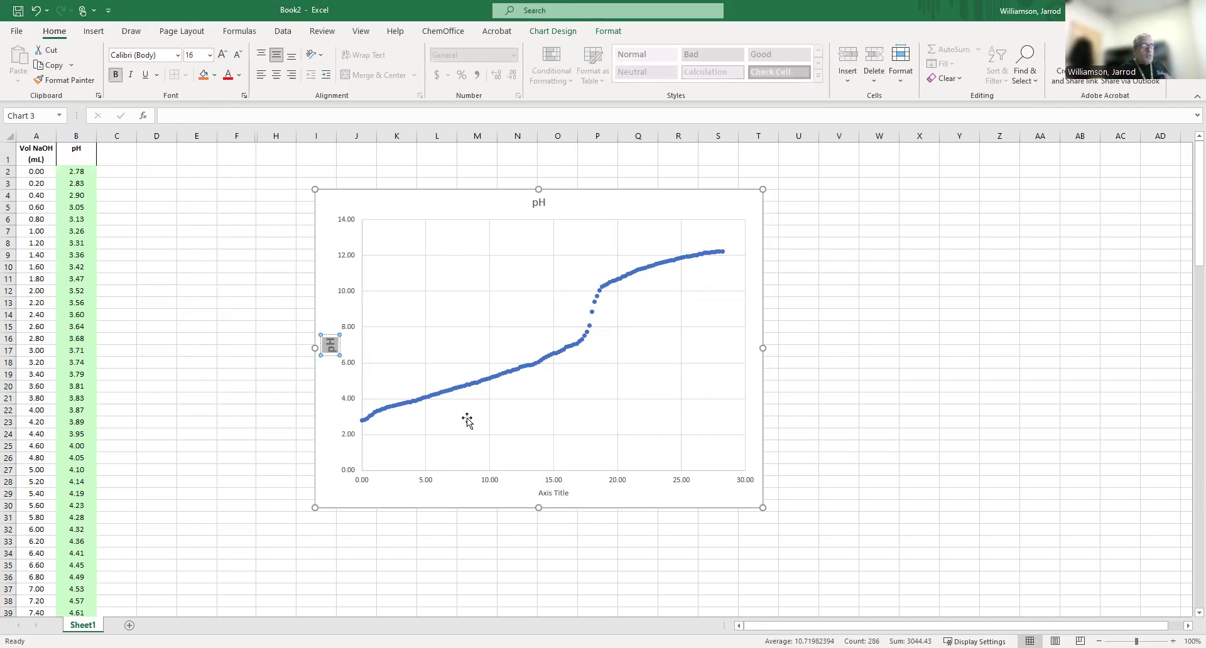
left_click(548, 493)
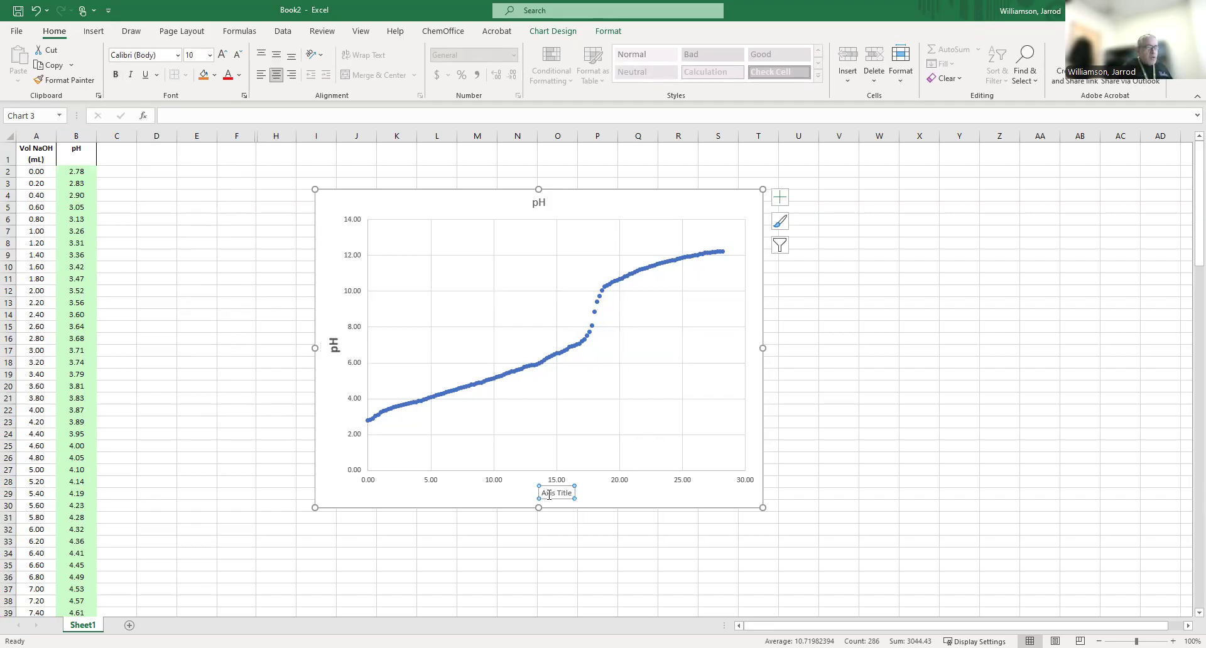
left_click(549, 495)
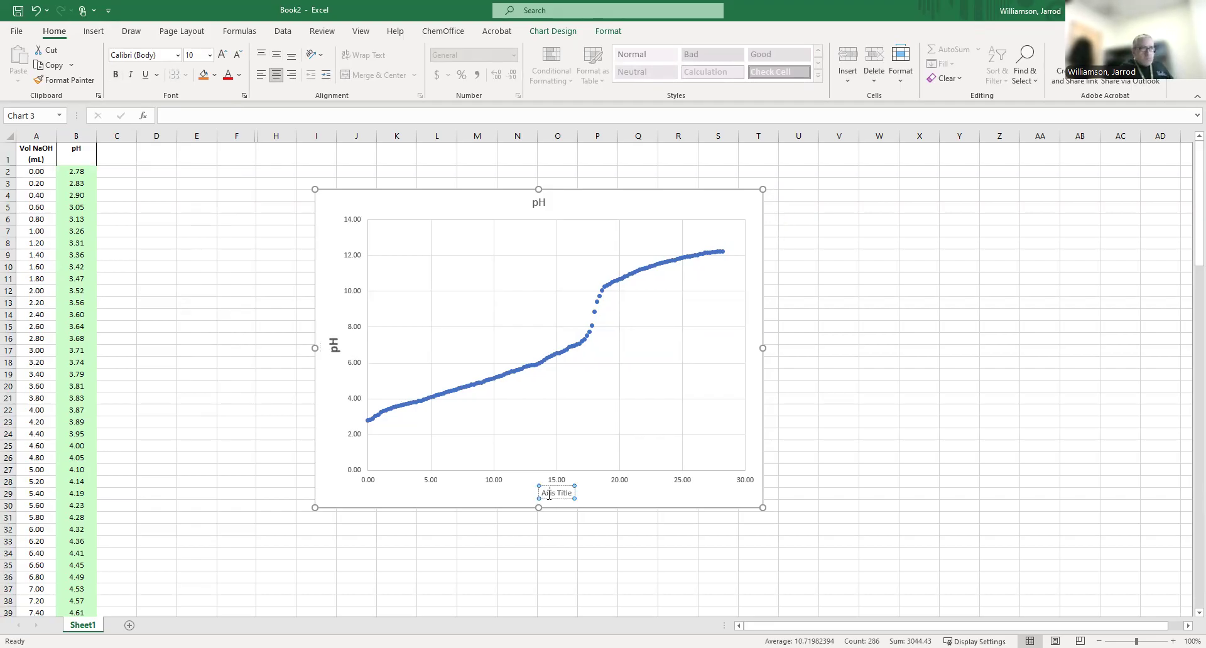
key("shift+Right")
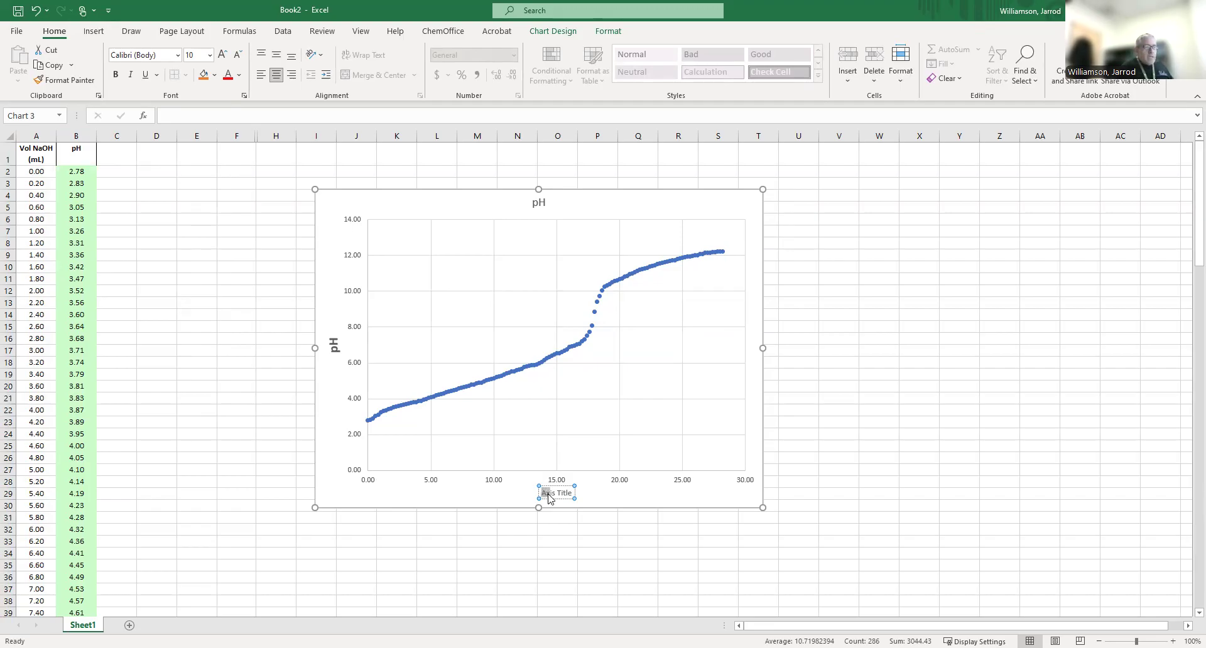
key("shift+Right")
key("shift+Right")
key("shift+Right")
key("shift+Right")
key("shift+Right")
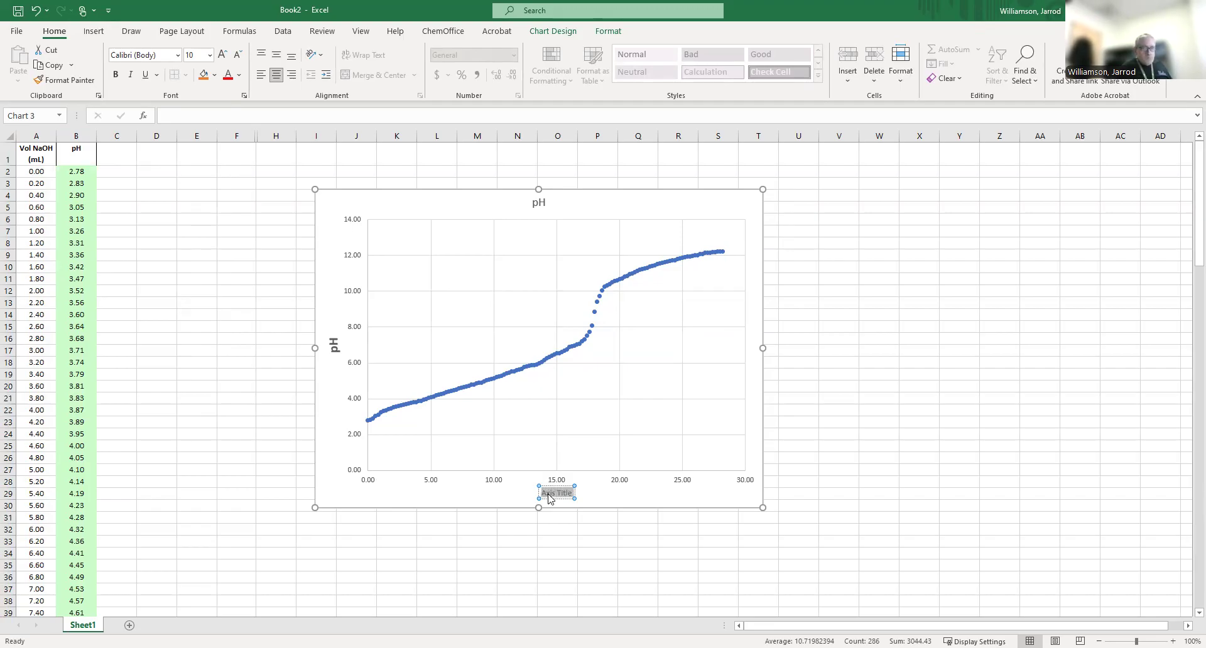
type("V")
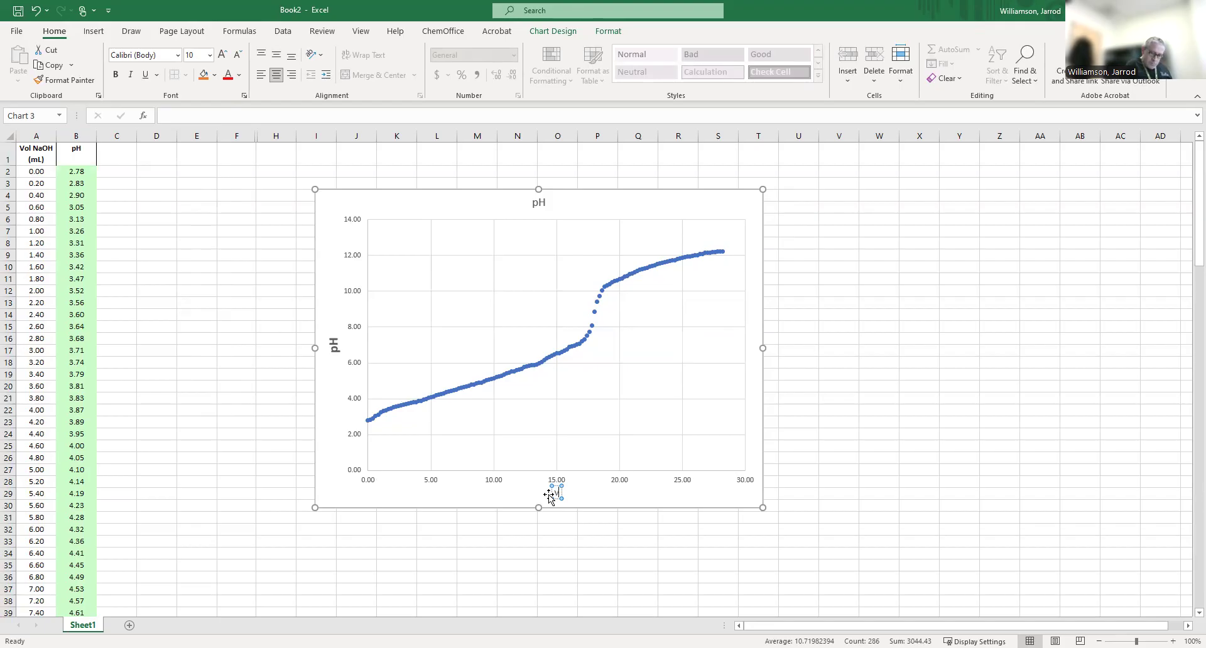
type("ol NaOH")
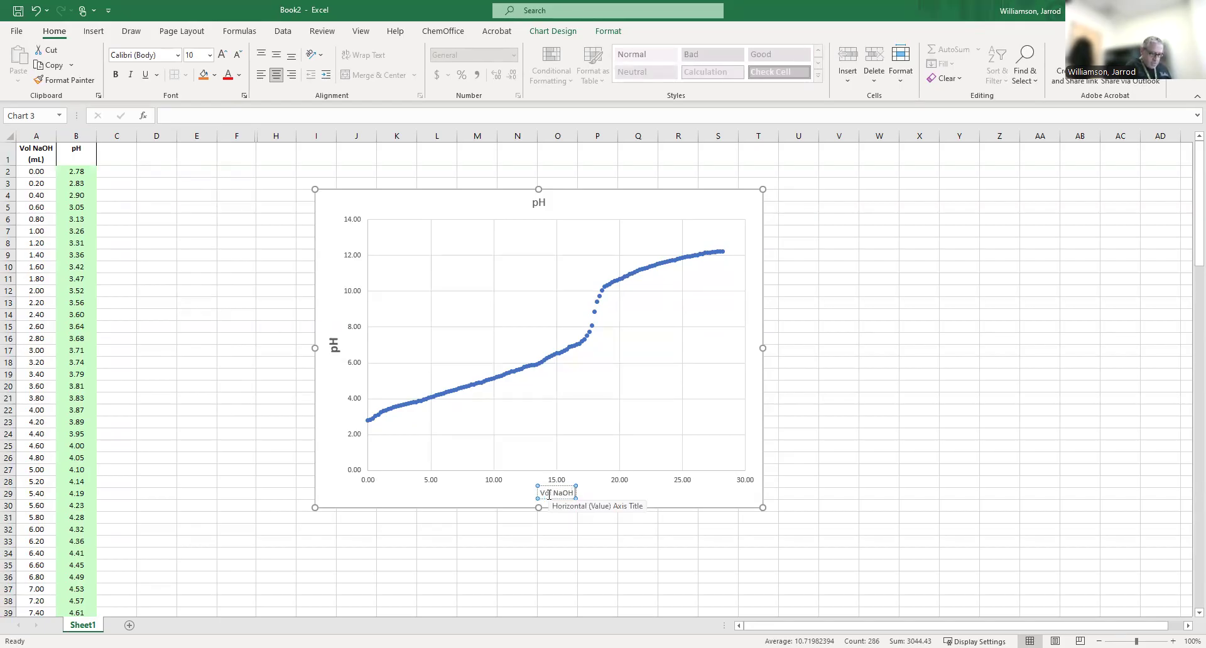
type(" Added")
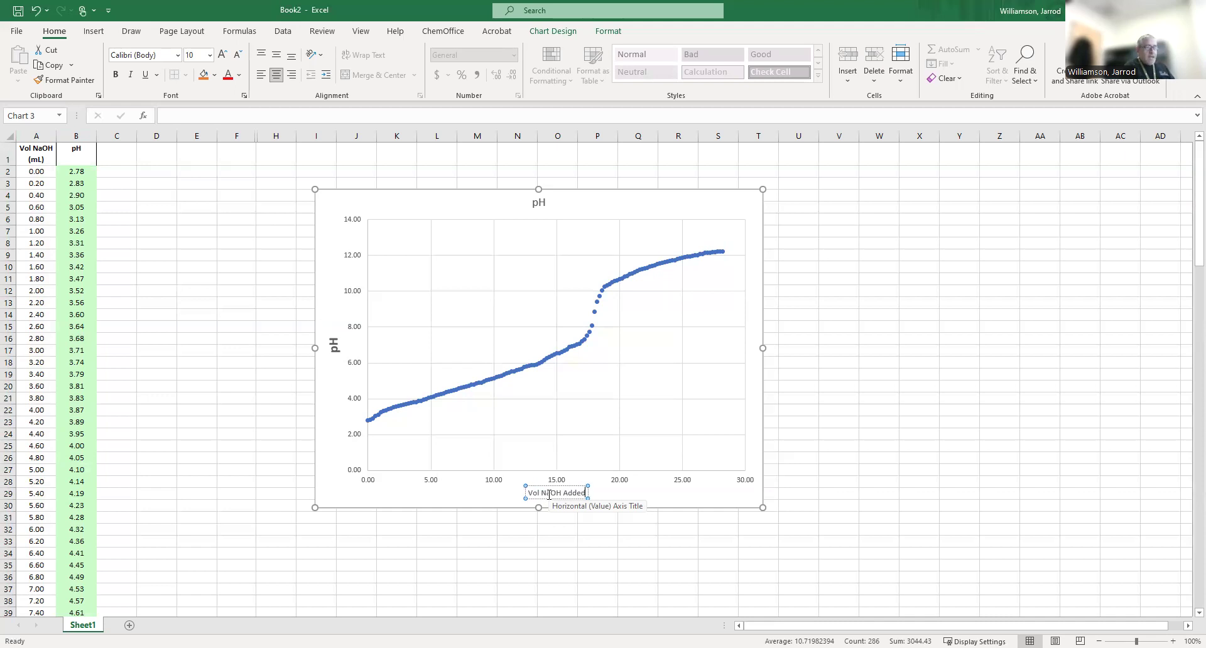
type(" (ml)")
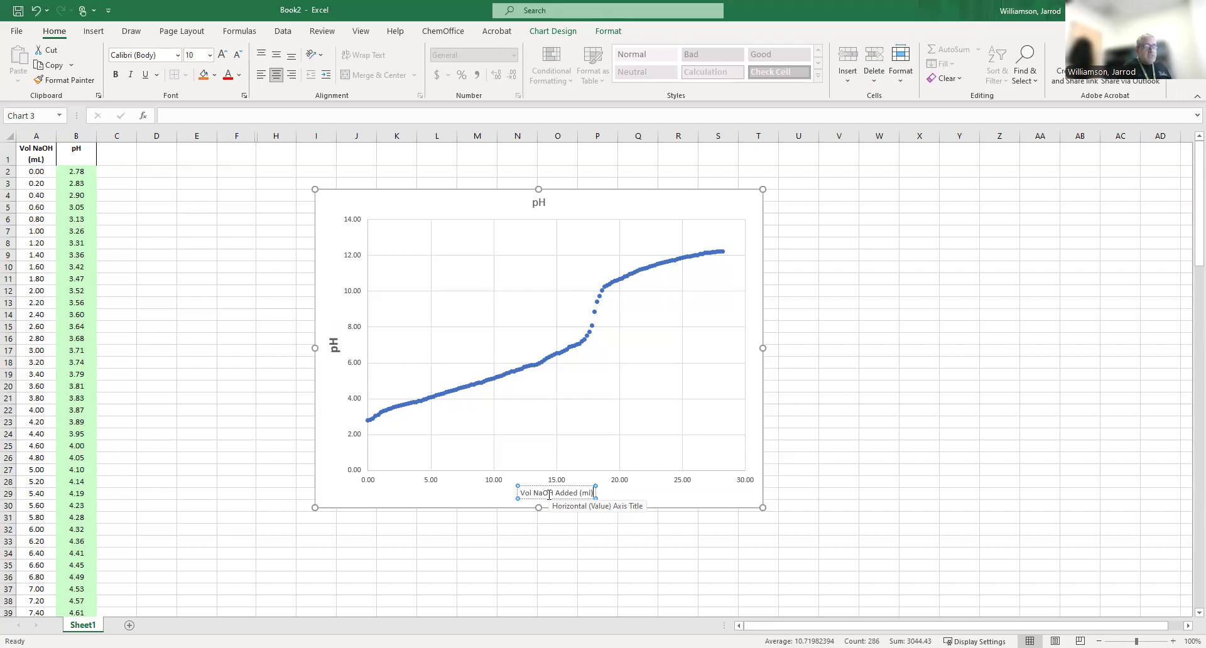
Set the whole horizontal axis title to font size 16 and bold.
key("ctrl+shift+Left")
key("ctrl+shift+Left")
key("ctrl+shift+Left")
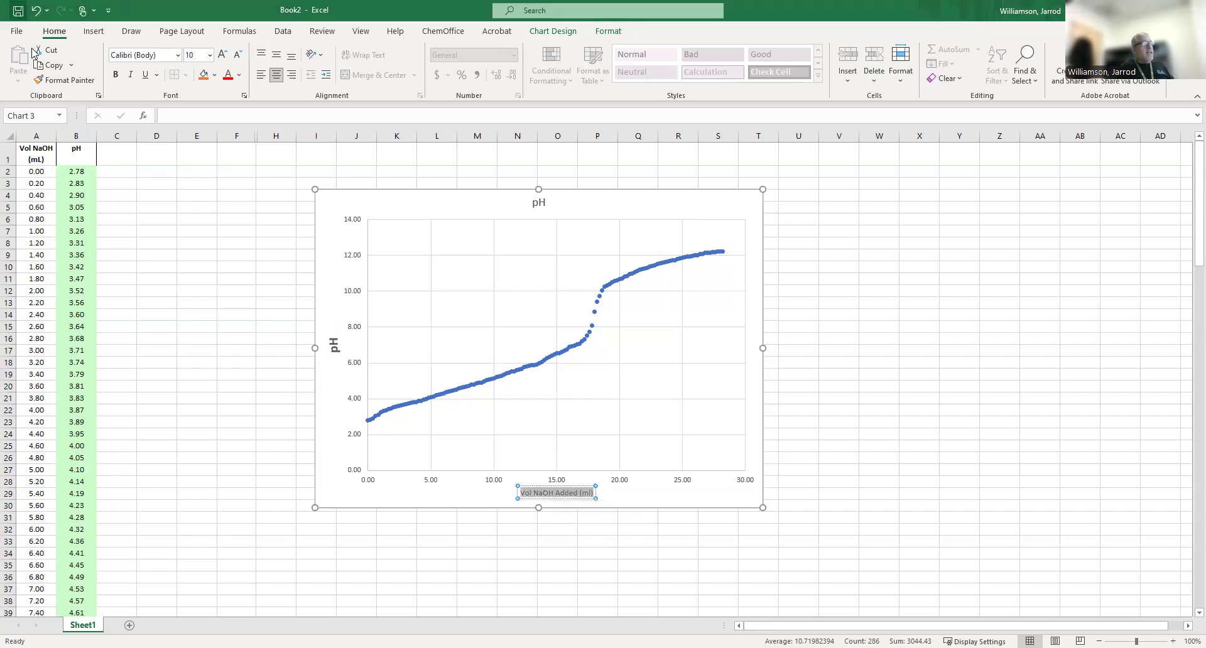
left_click(200, 55)
type("16")
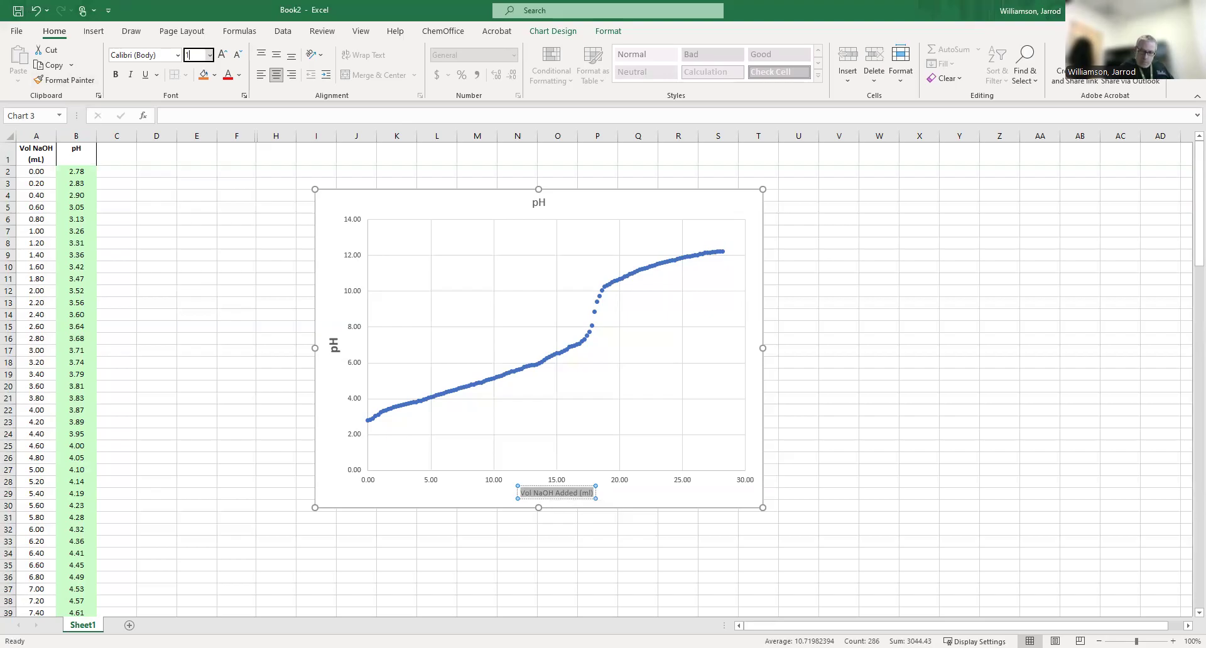
left_click(115, 74)
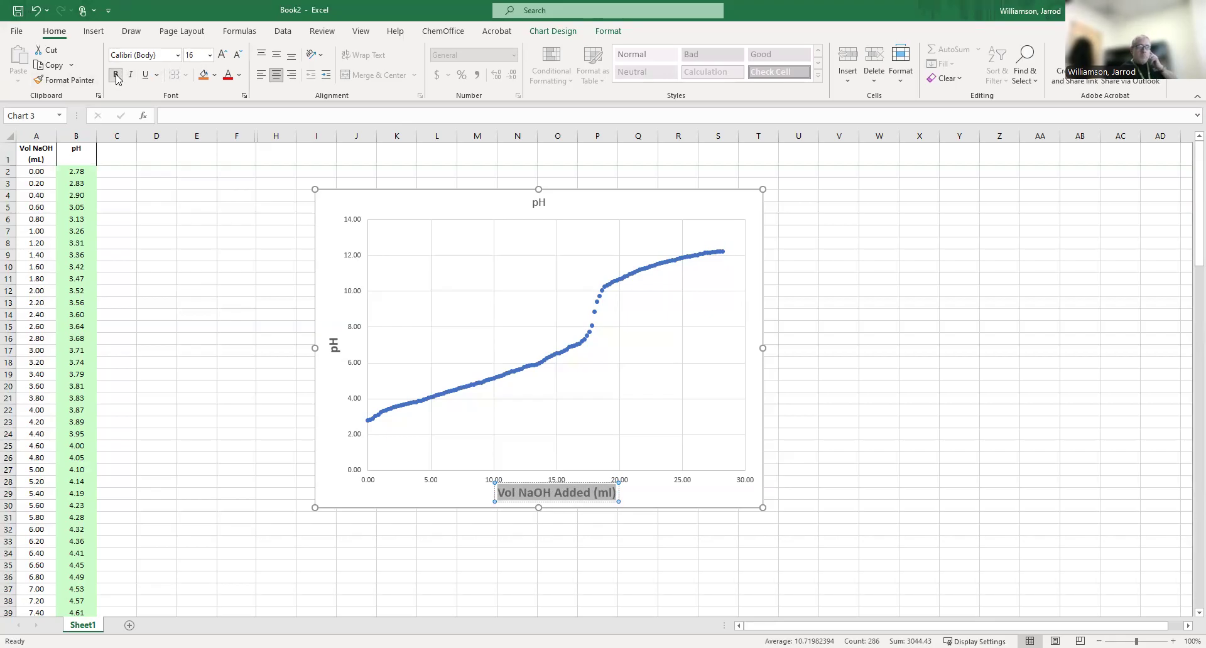
Delete the chart title and add it back as a chart element.
left_click(538, 203)
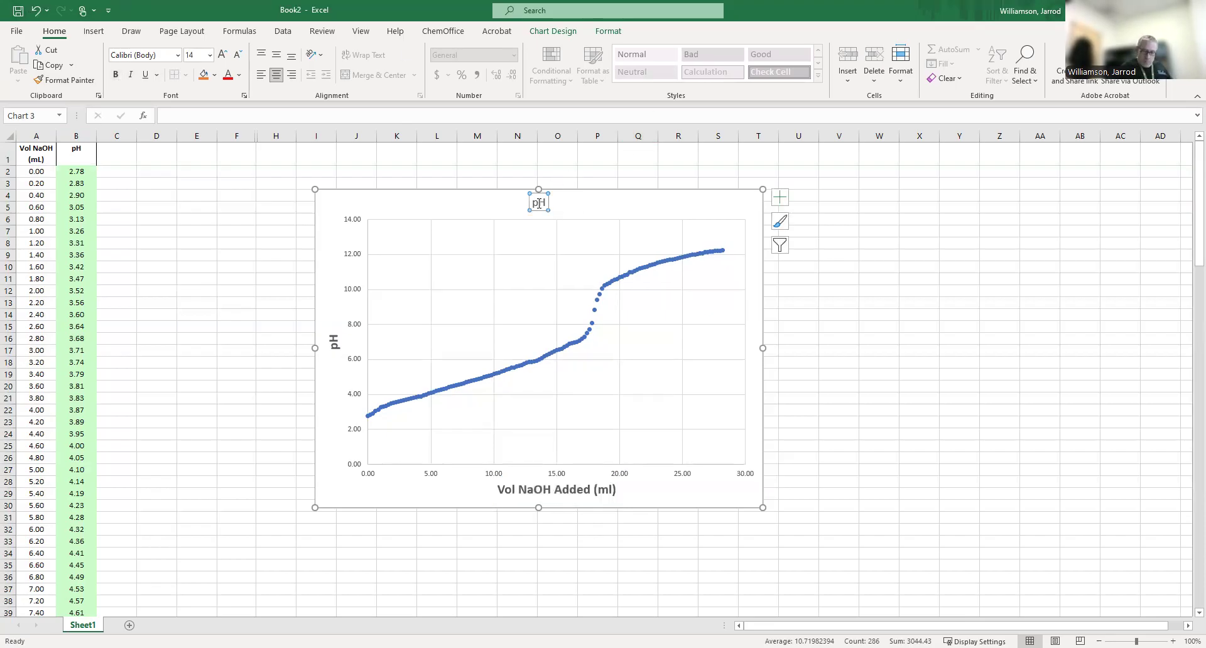
key("Delete")
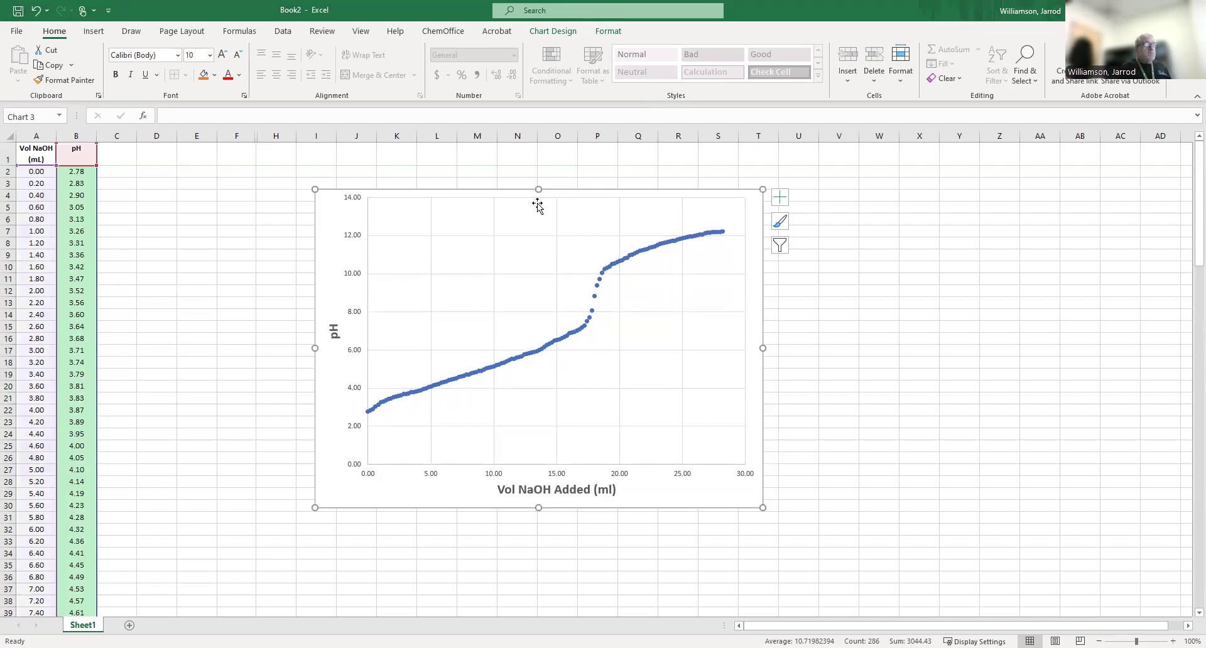
left_click(783, 200)
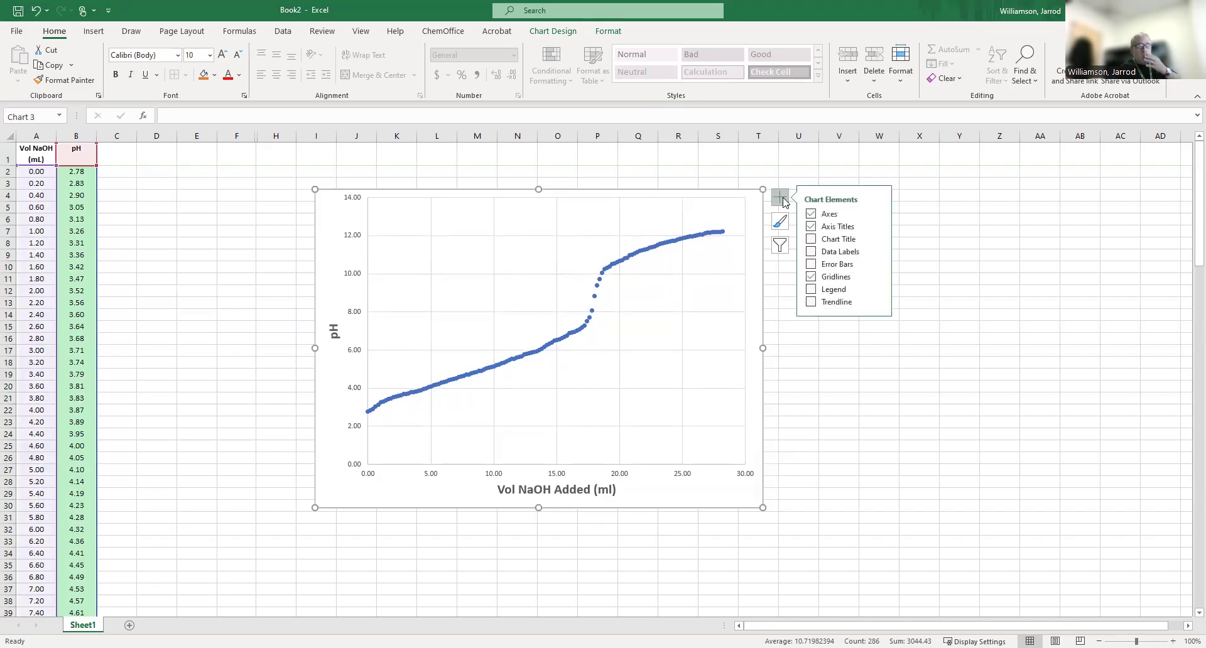
left_click(829, 239)
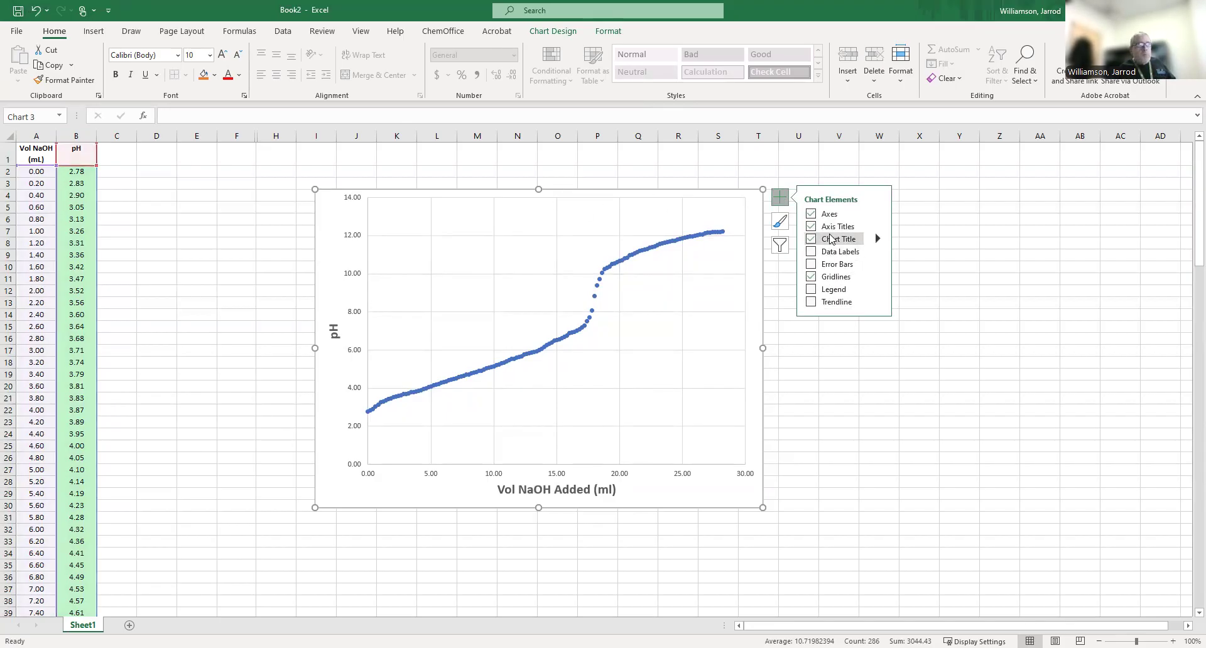
Replace the chart title text with "Titration of Acetic Acid with 0.1000 M NaOH".
left_click(541, 202)
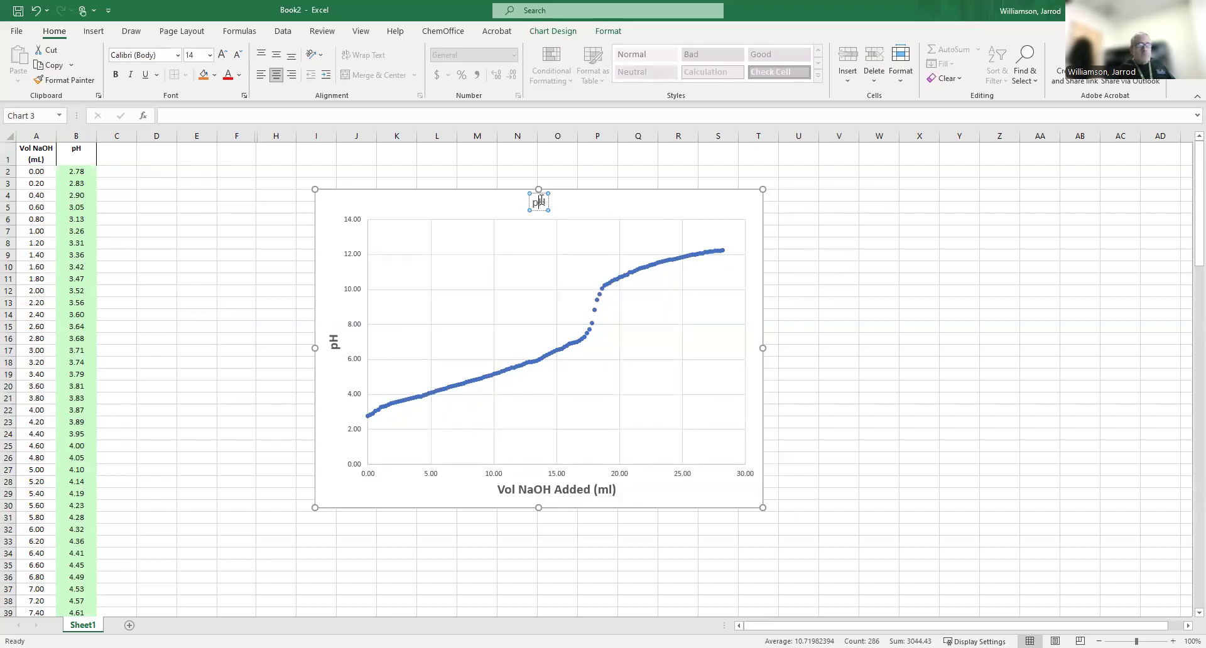
key("Delete")
key("BackSpace")
type("Titration of")
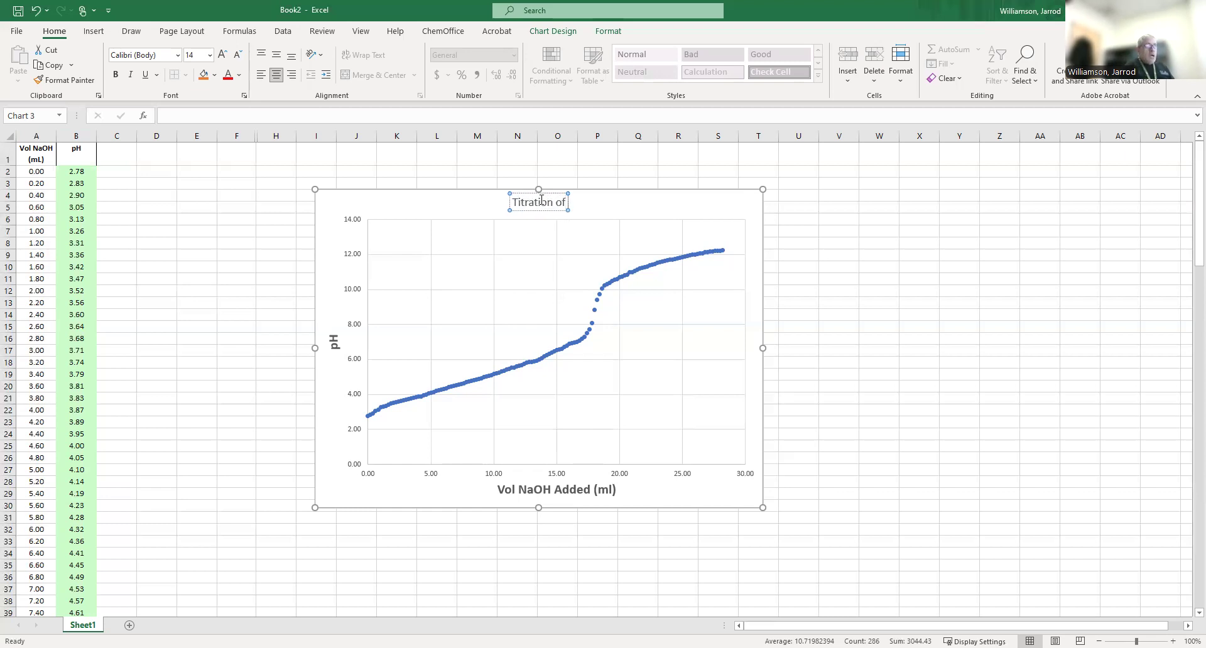
type(" Ace")
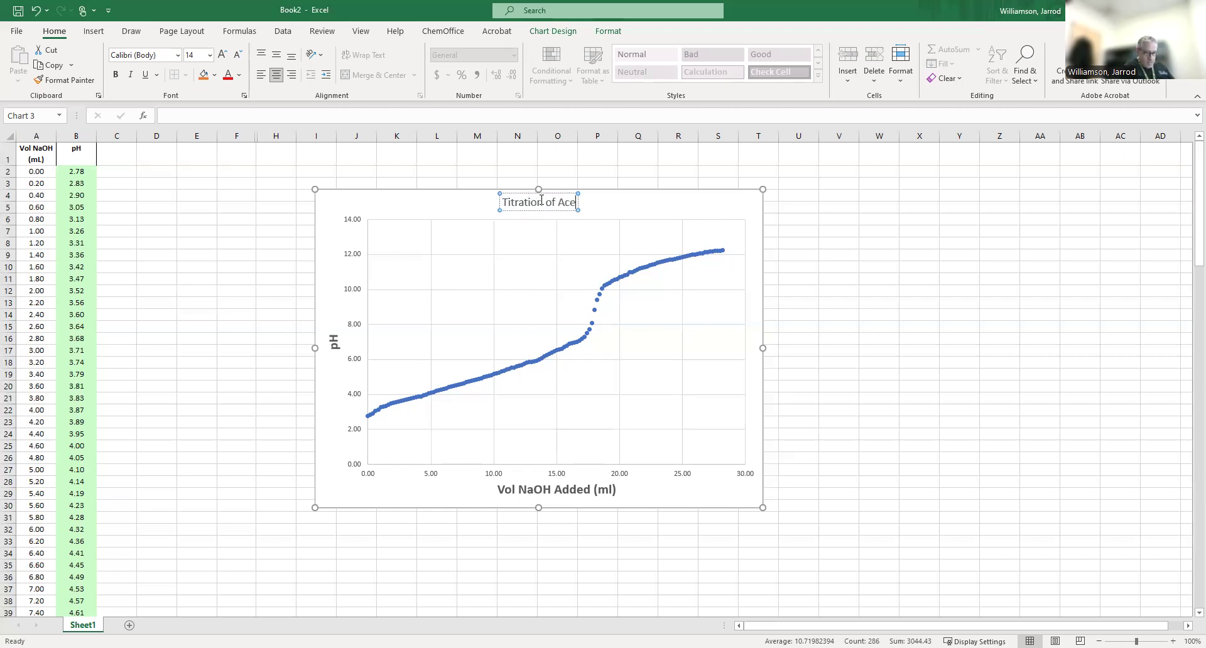
type("tic")
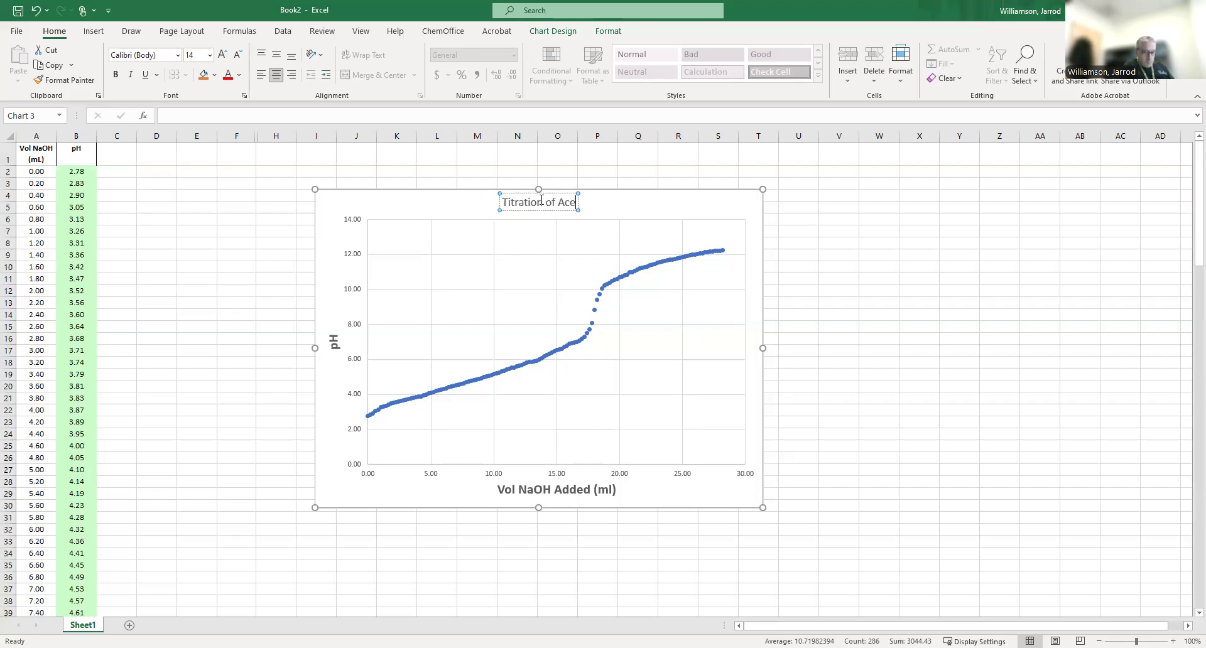
type("tic")
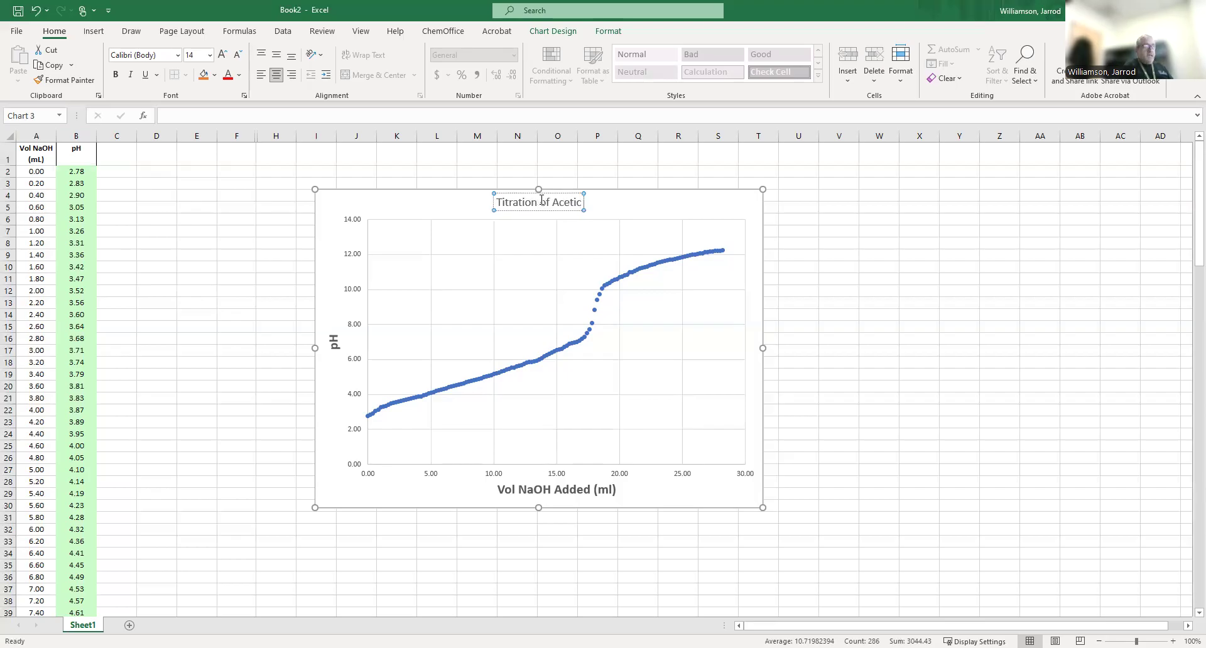
type(" a")
key("BackSpace")
key("BackSpace")
type("A")
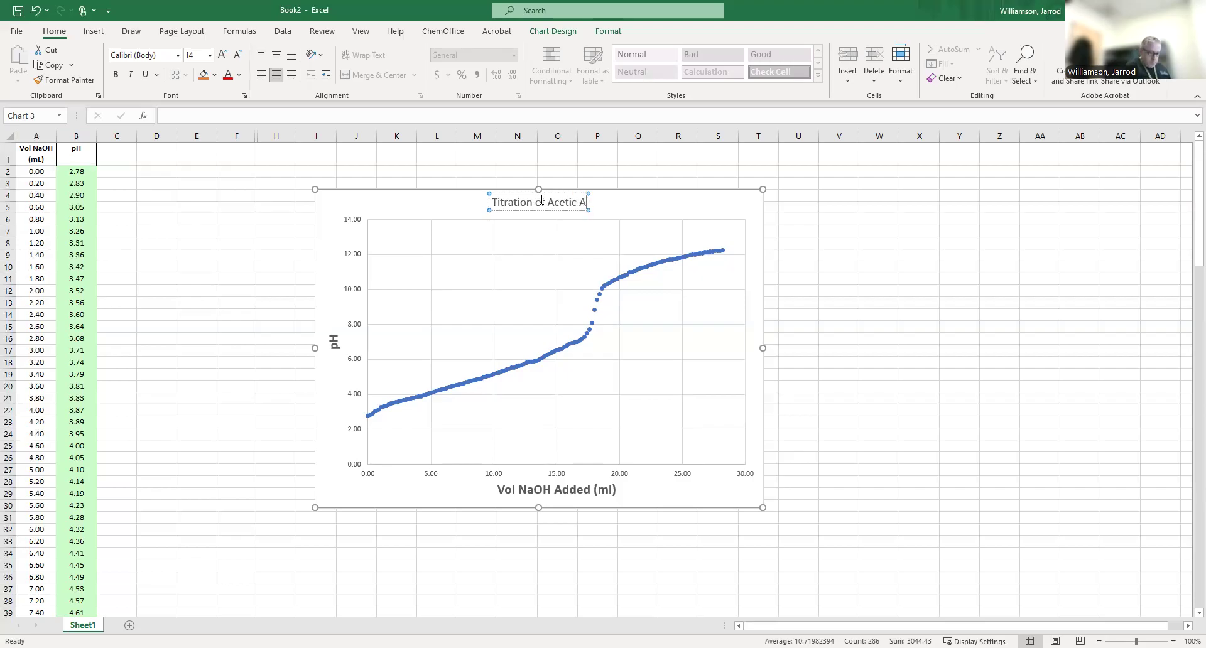
type("cid with")
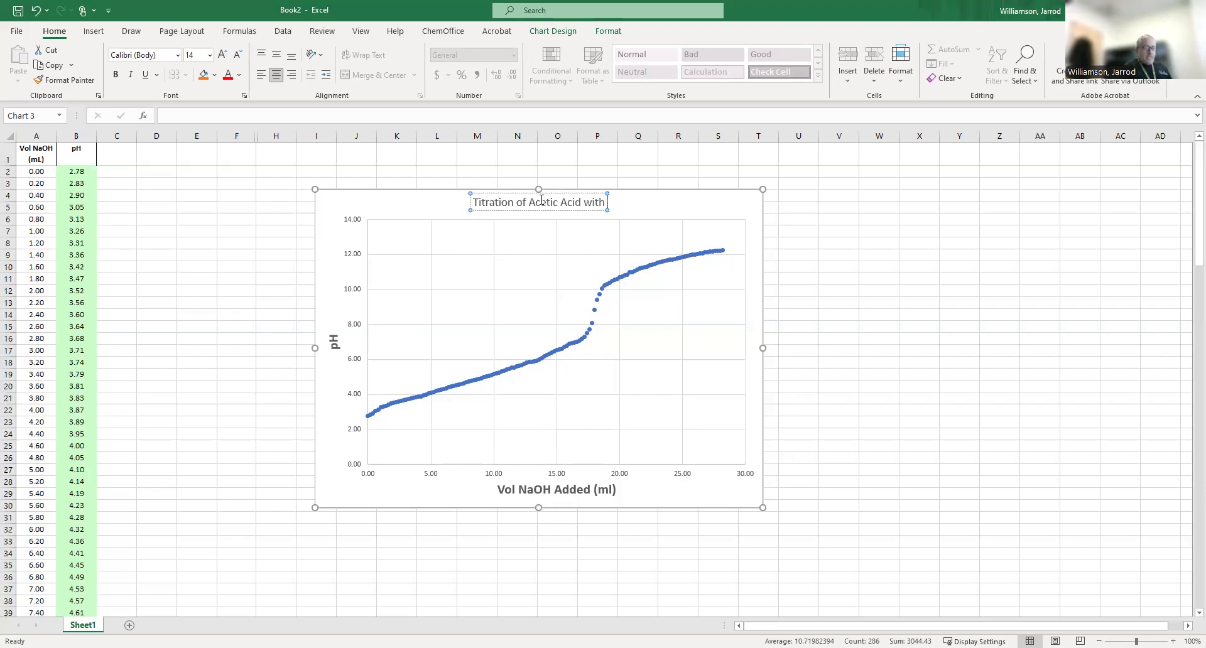
type(" 0.")
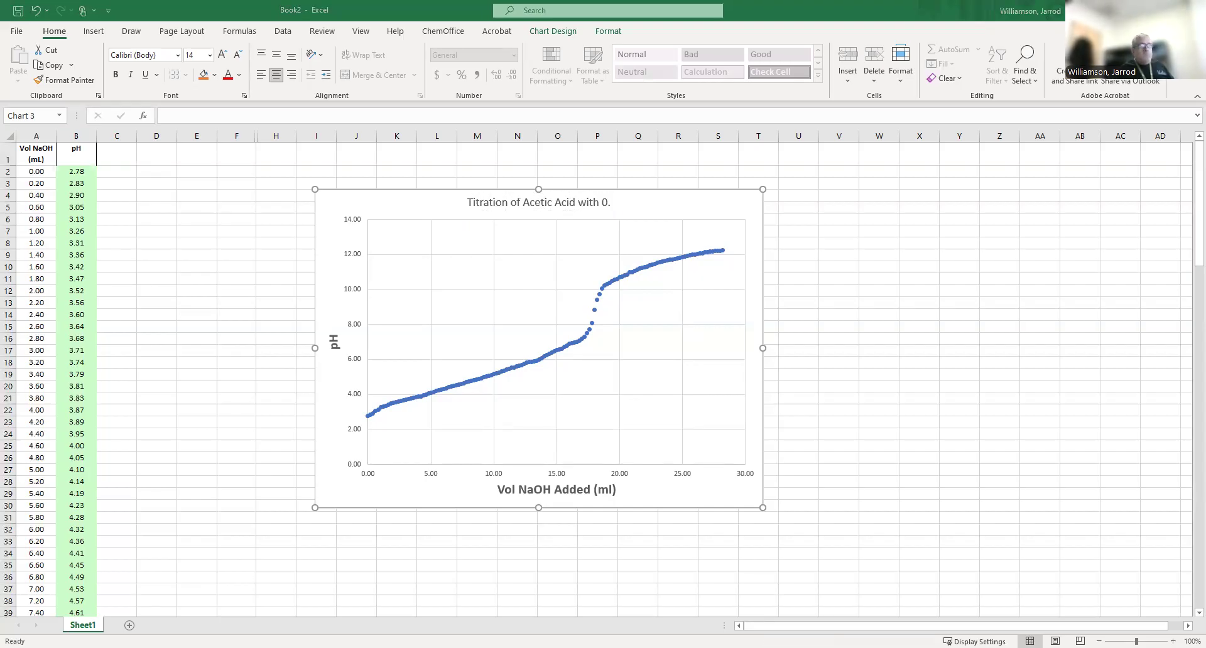
type("1000")
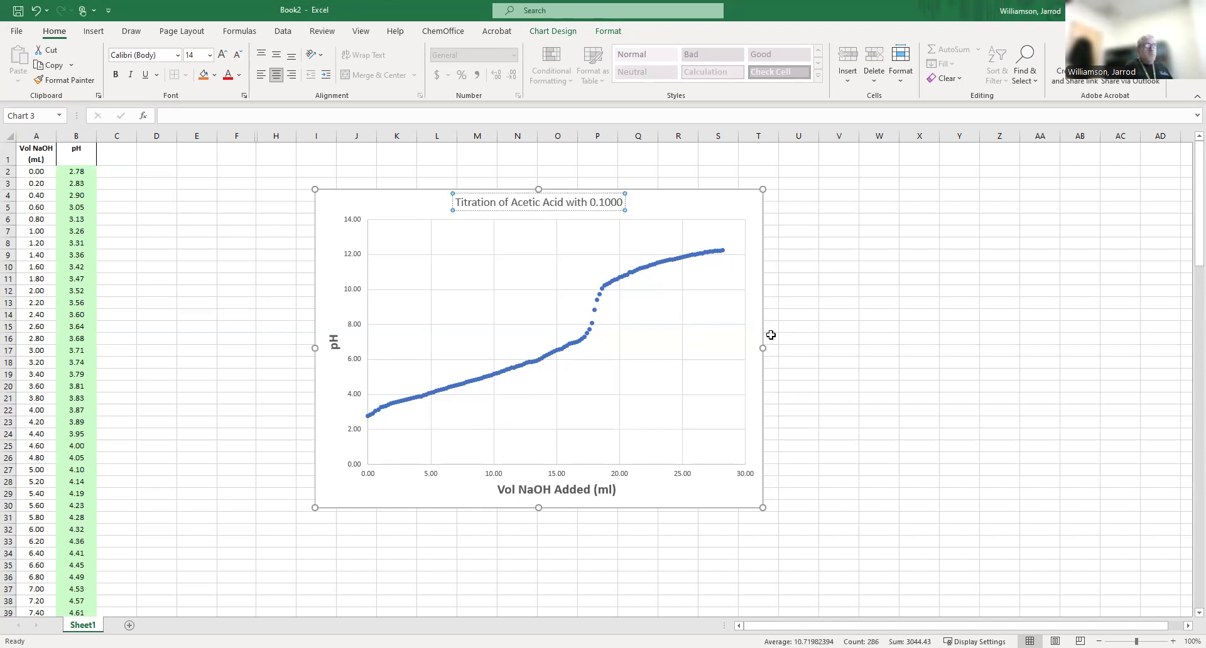
type(" M NaOH")
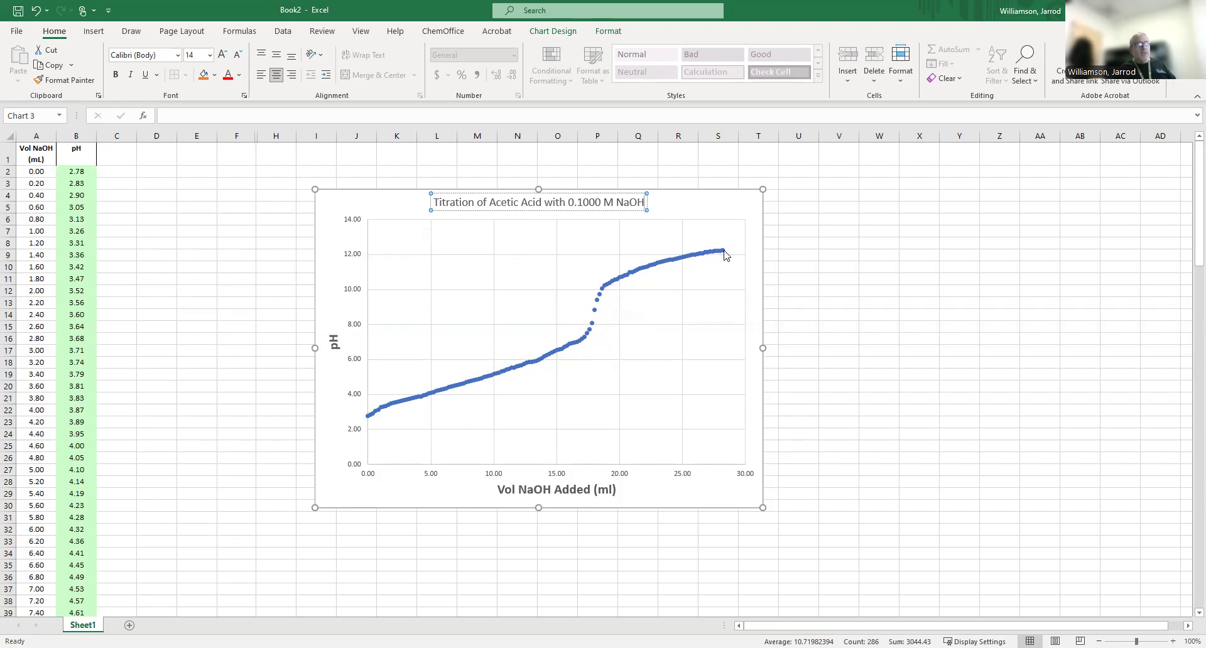
left_click(713, 209)
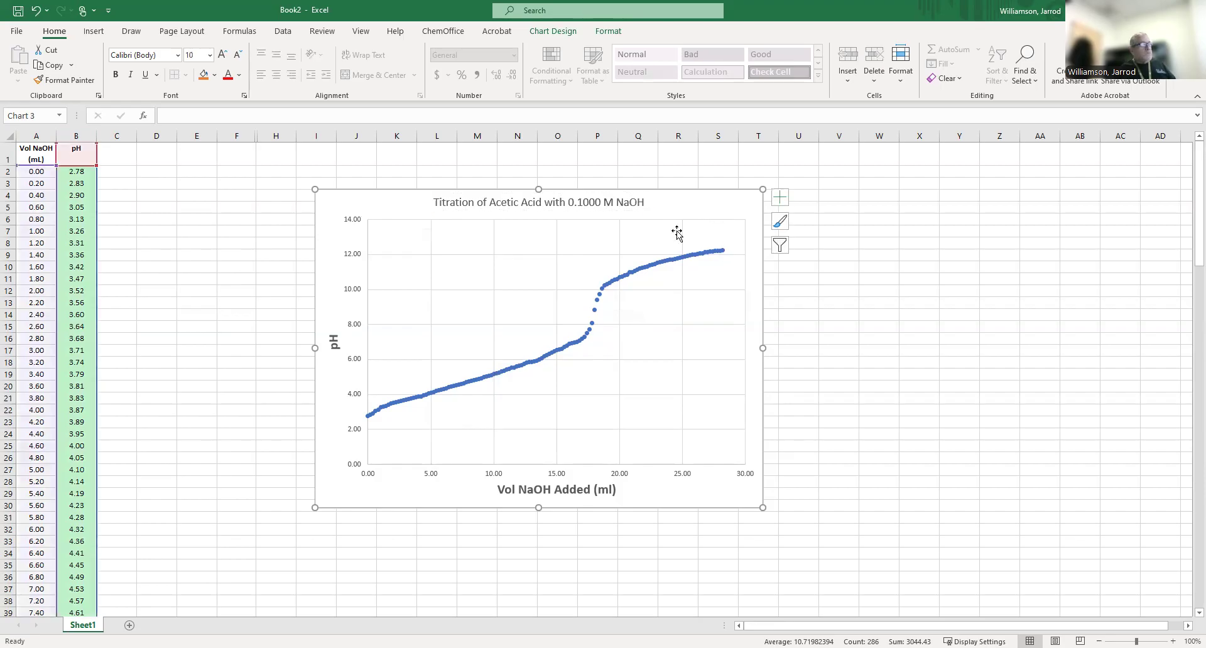
Set the vertical axis bounds to a minimum of 2 and a maximum of 13.
double_click(356, 256)
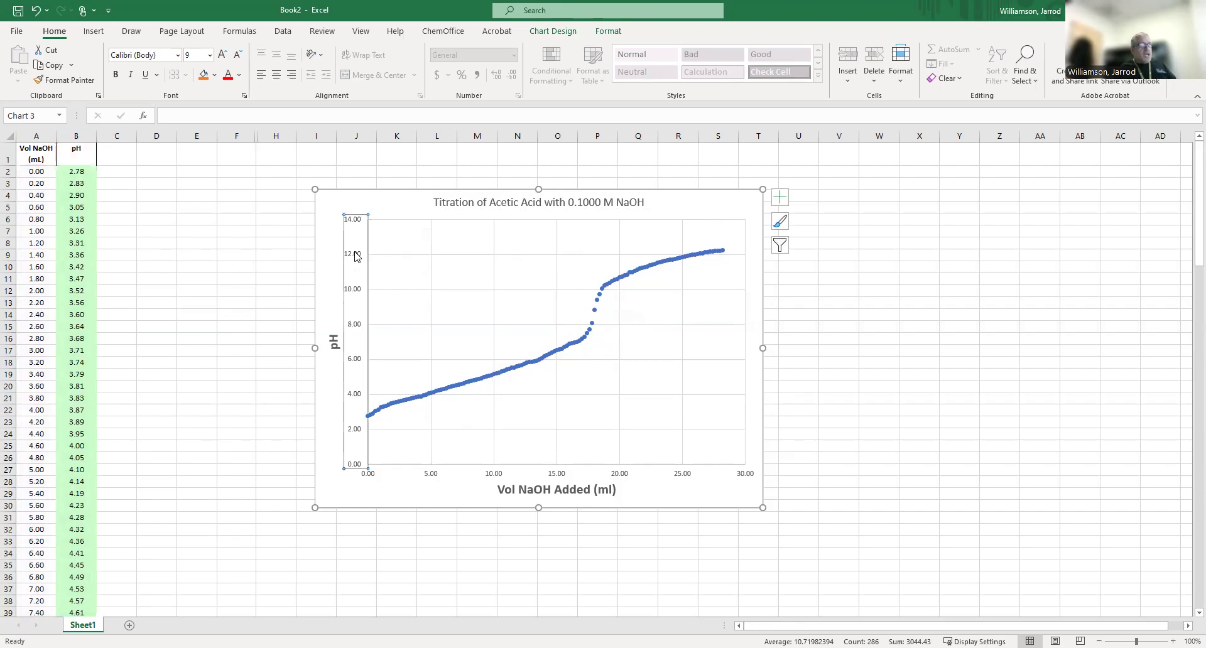
left_click(1116, 245)
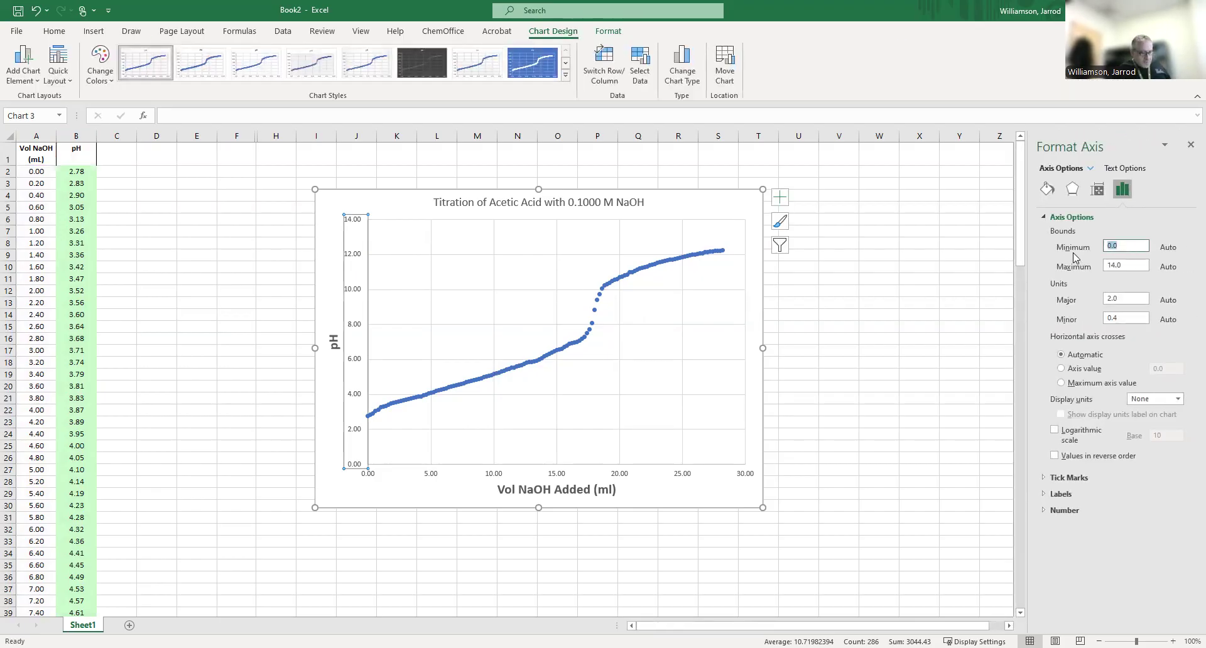
type("2")
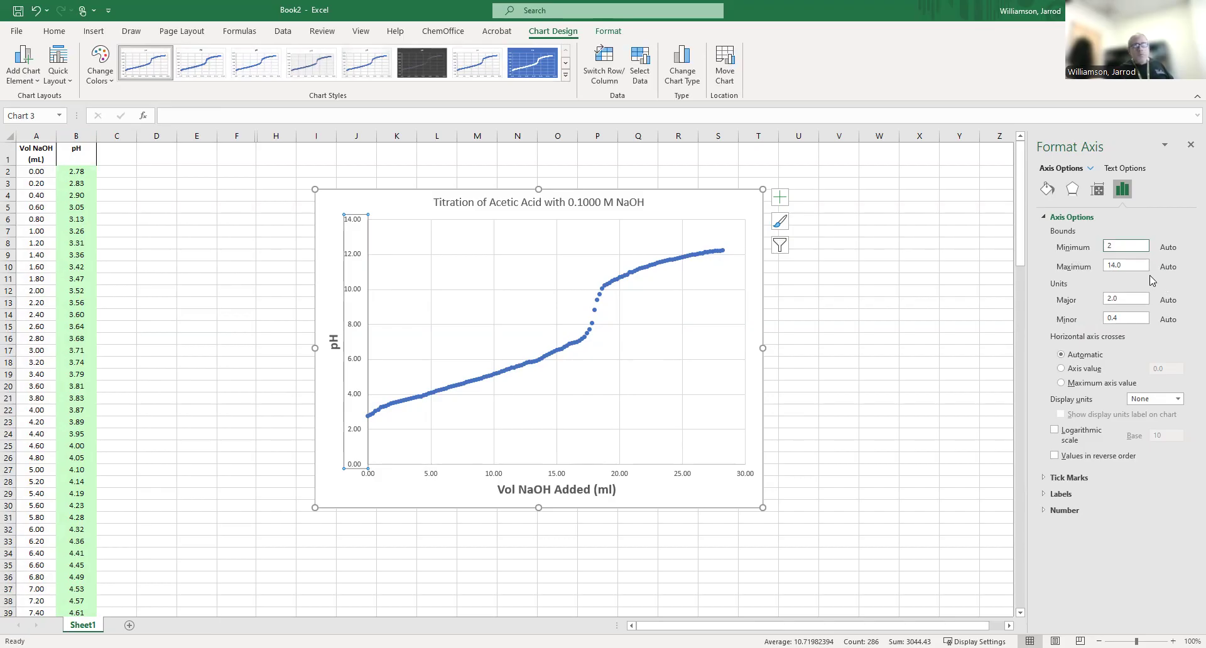
left_click(1134, 262)
type("13")
left_click(883, 281)
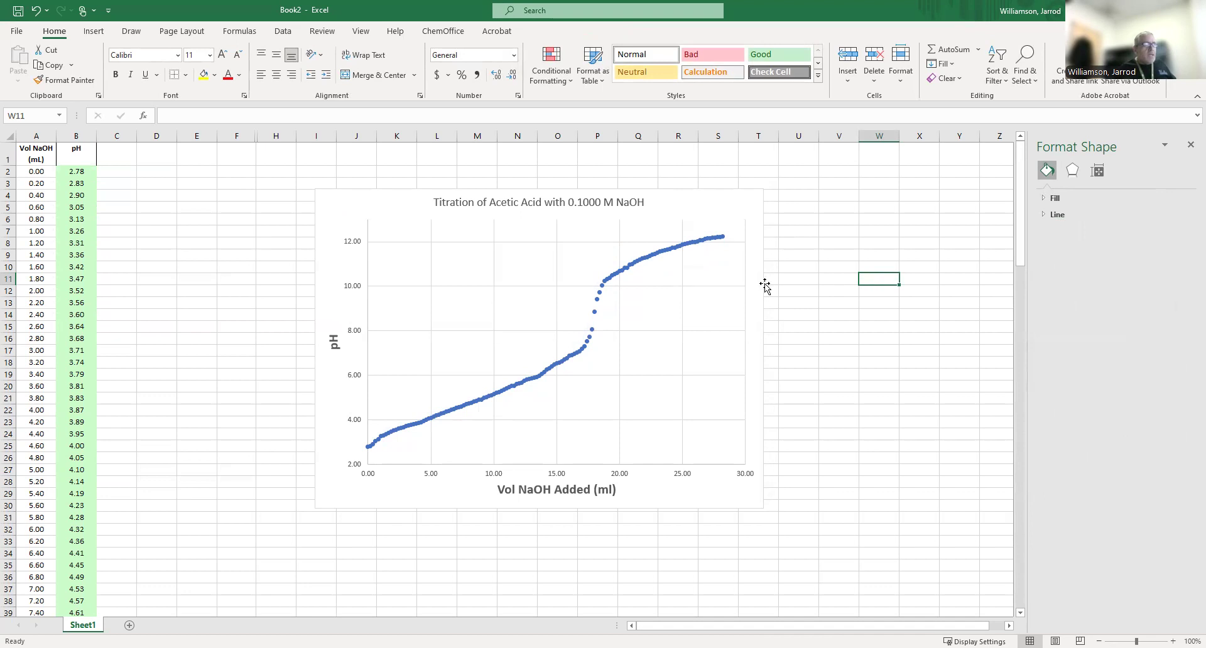
Set the major unit of the vertical axis to 1.
left_click(358, 290)
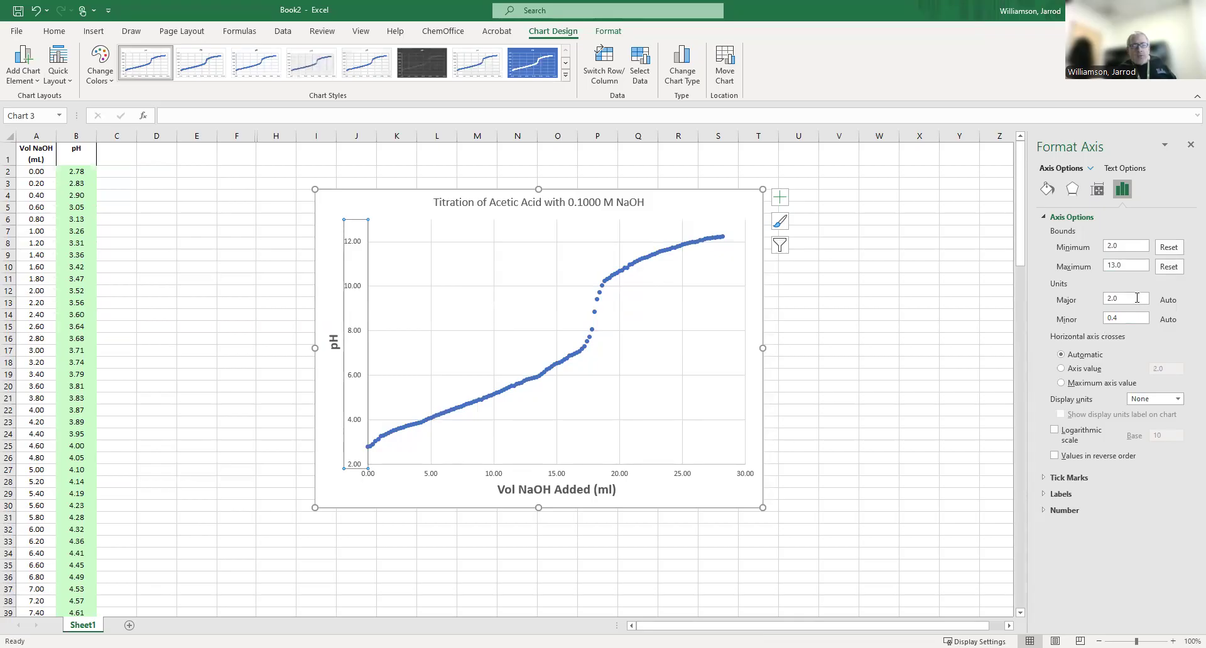
double_click(1136, 298)
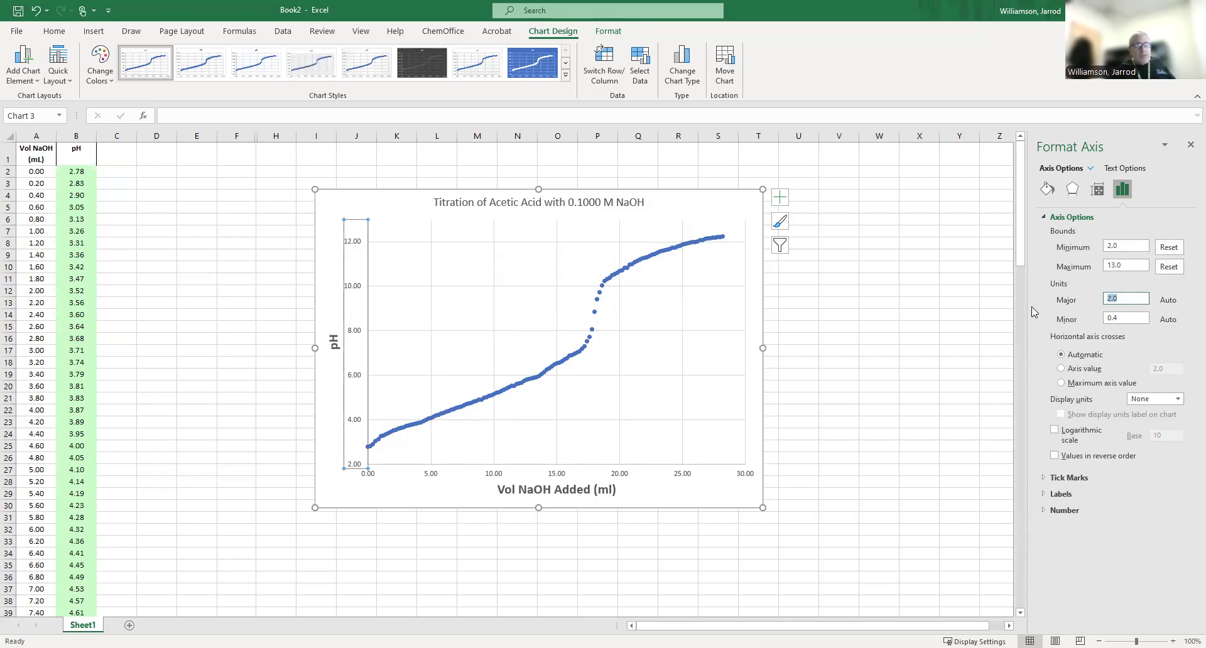
type("1")
left_click(890, 327)
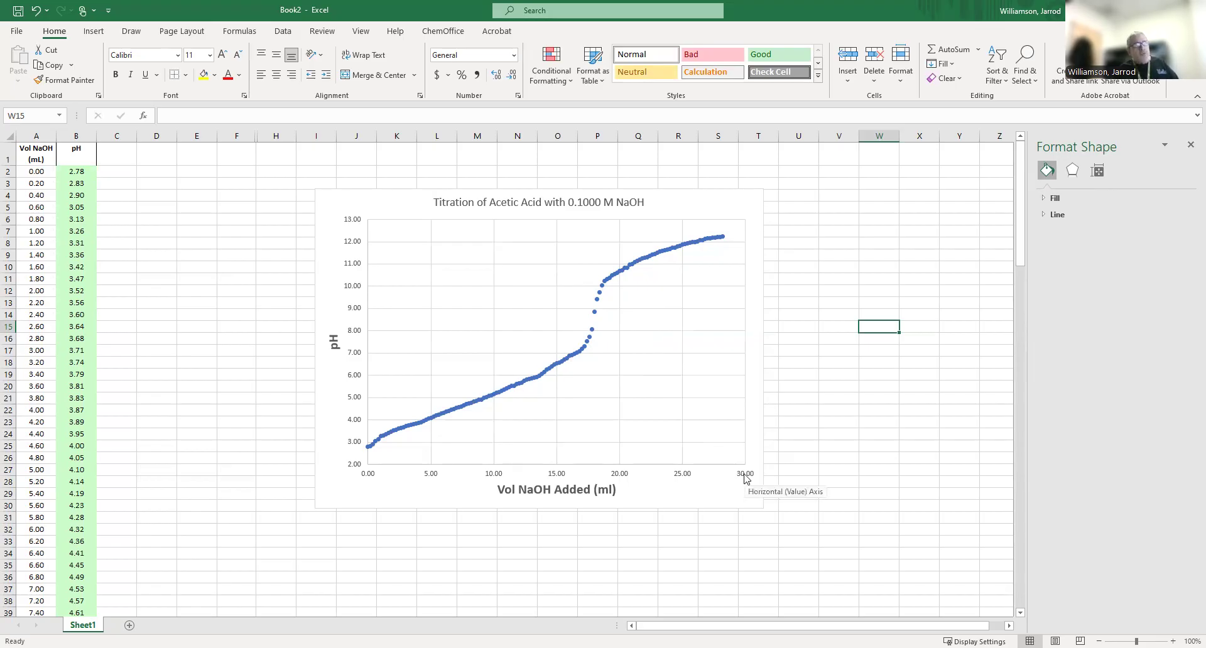
Set the maximum bound of the horizontal axis to 28.
left_click(688, 479)
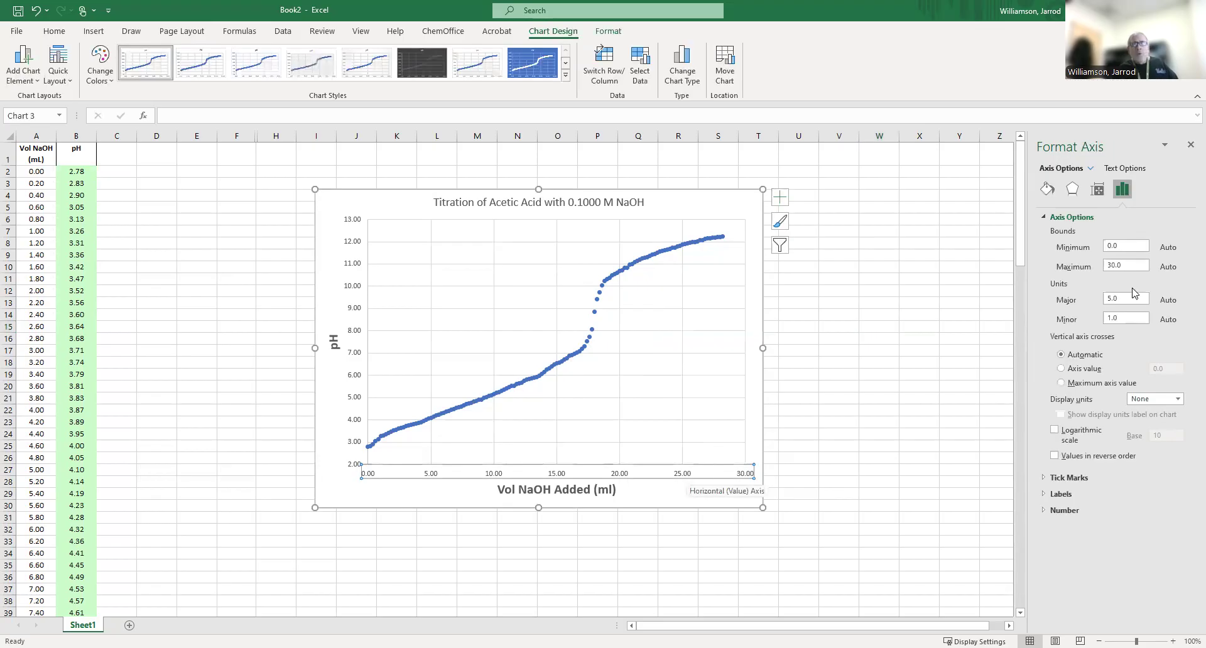
left_click(1129, 269)
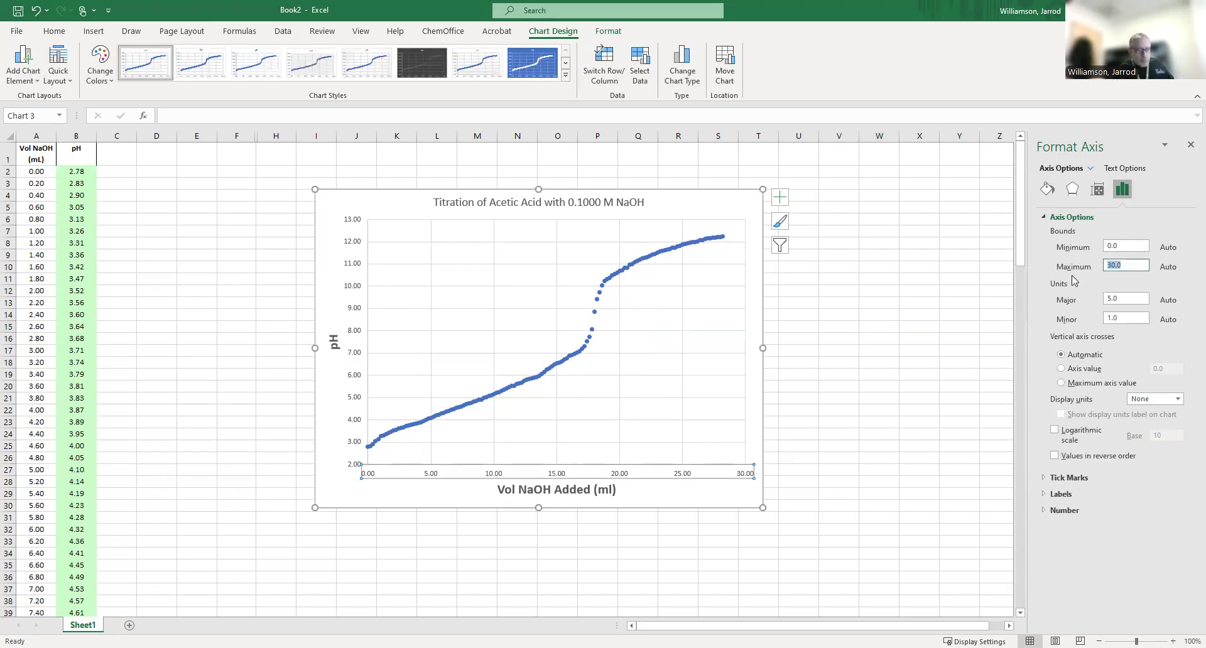
type("28")
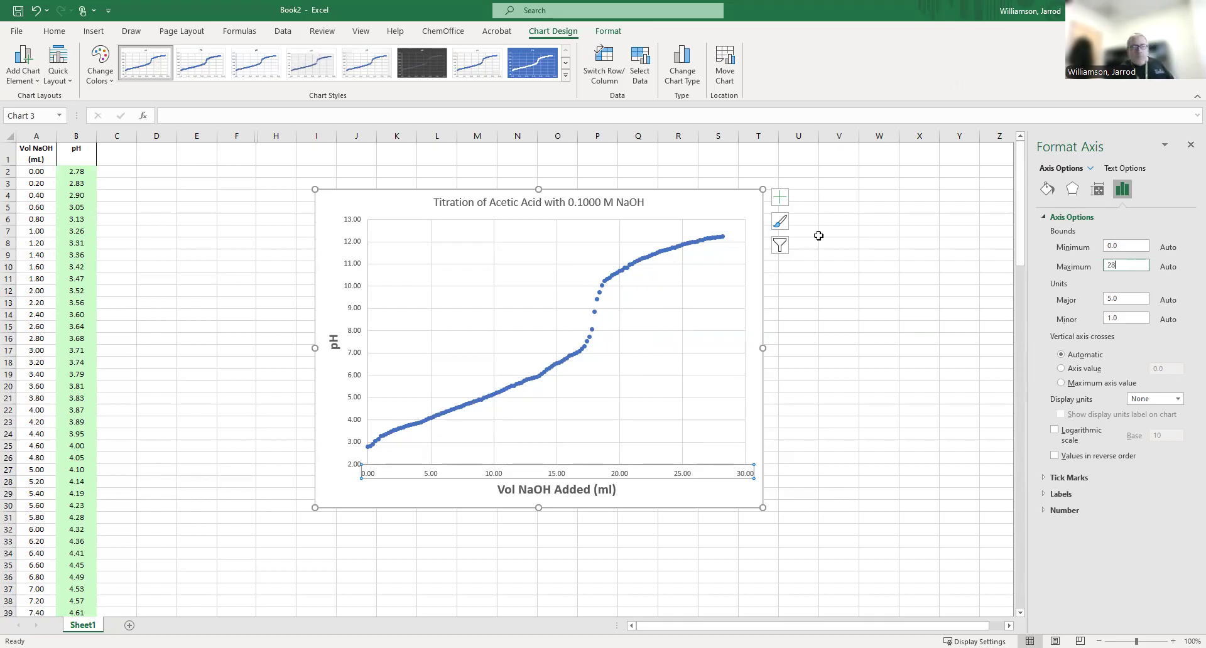
left_click(874, 308)
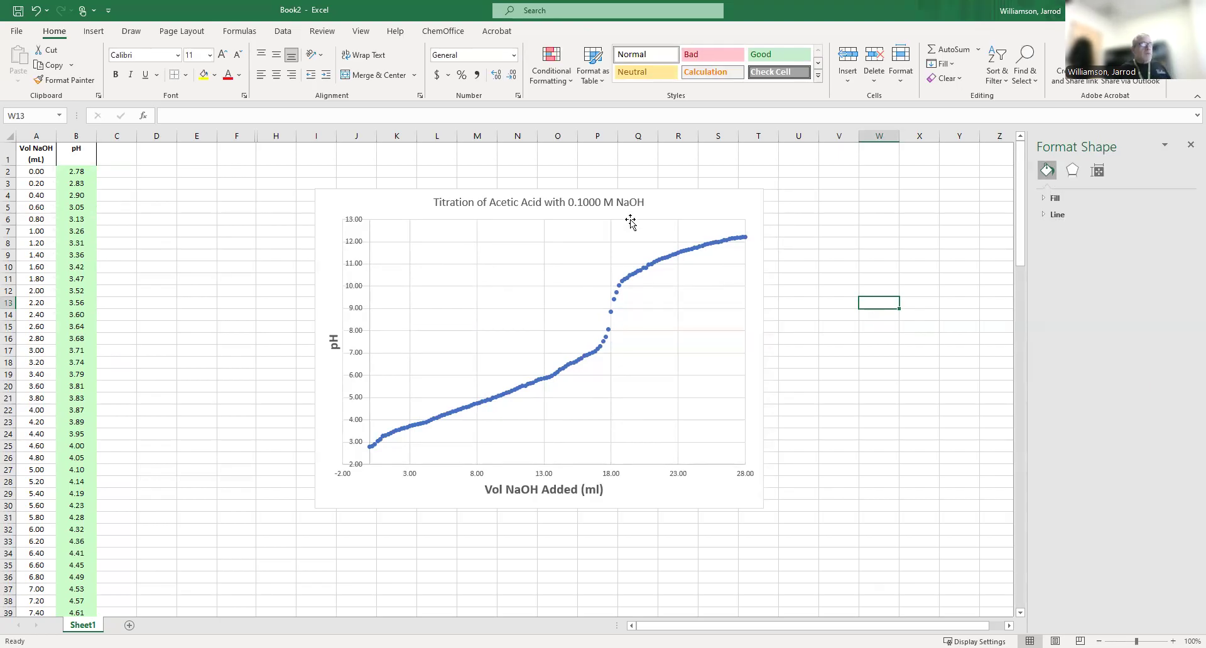
Format the chart title text as 18-point bold.
left_click(484, 201)
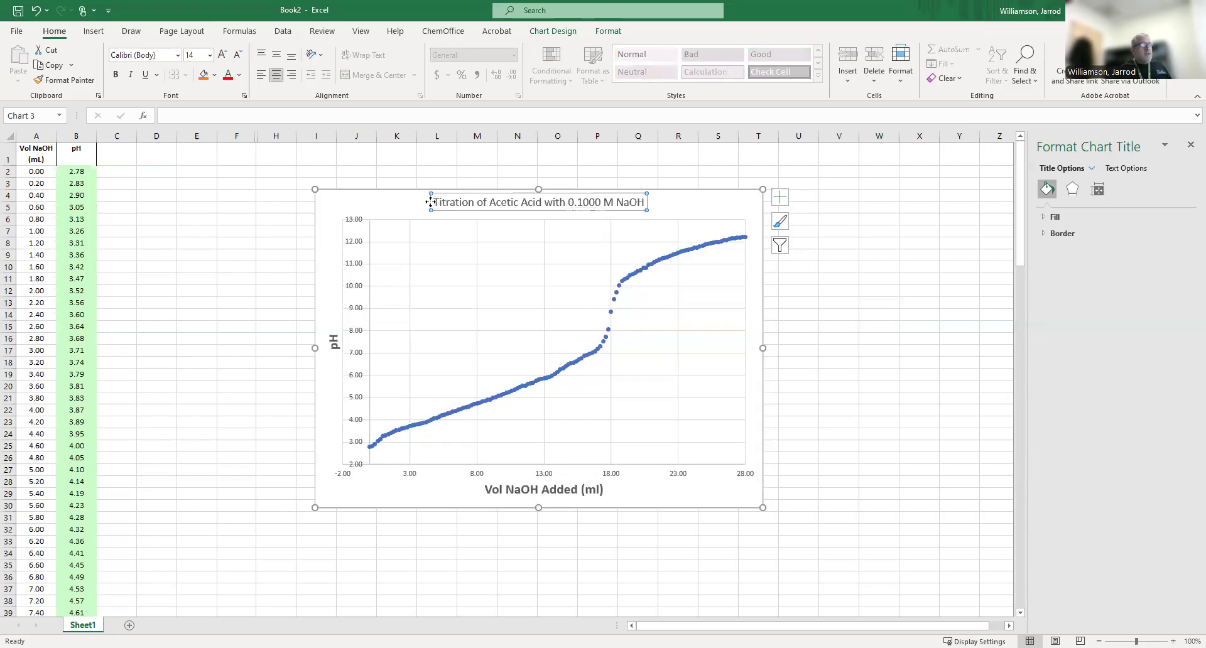
left_click_drag(435, 203, 647, 203)
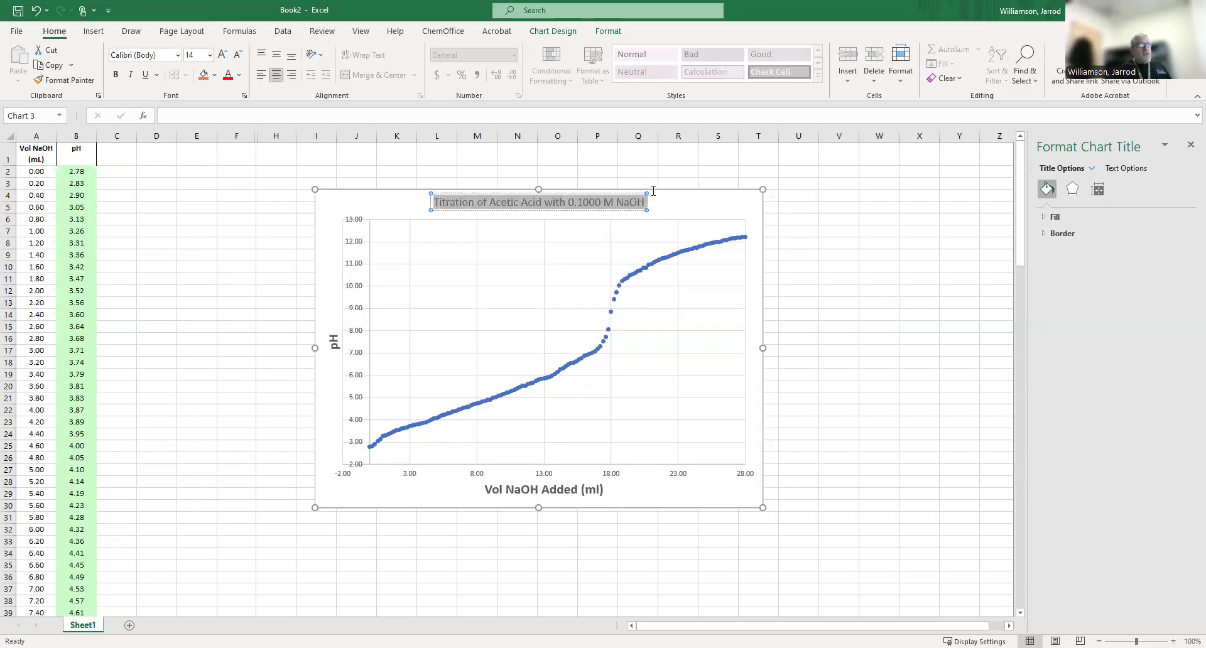
left_click(210, 56)
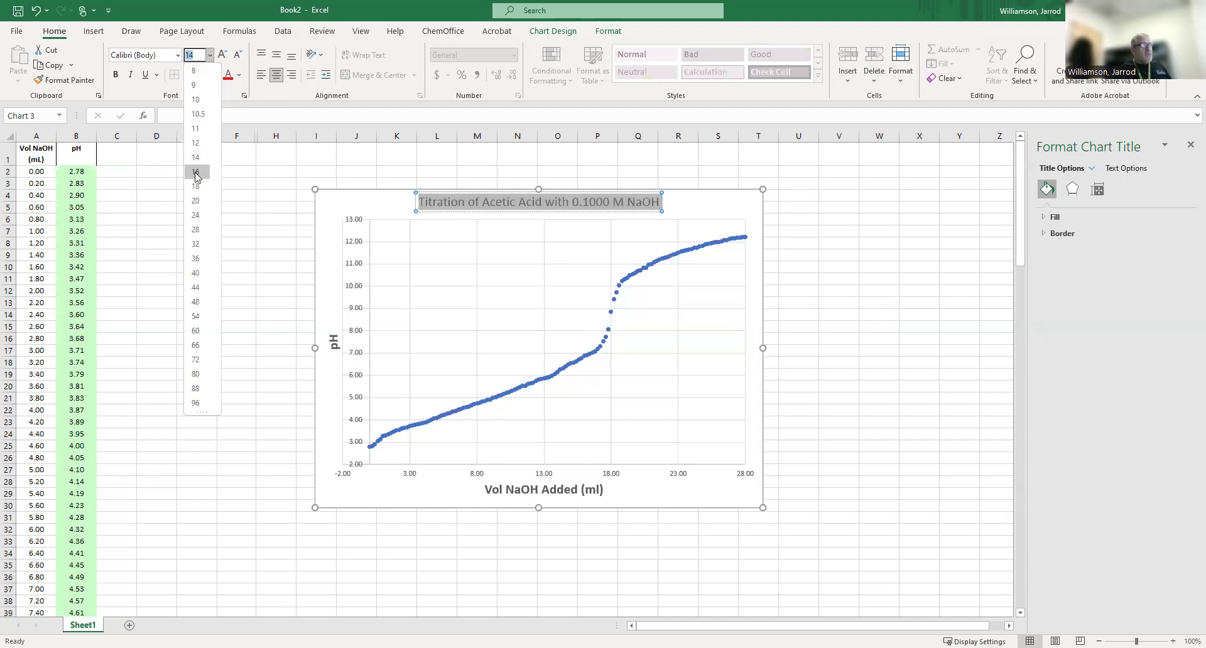
left_click(193, 187)
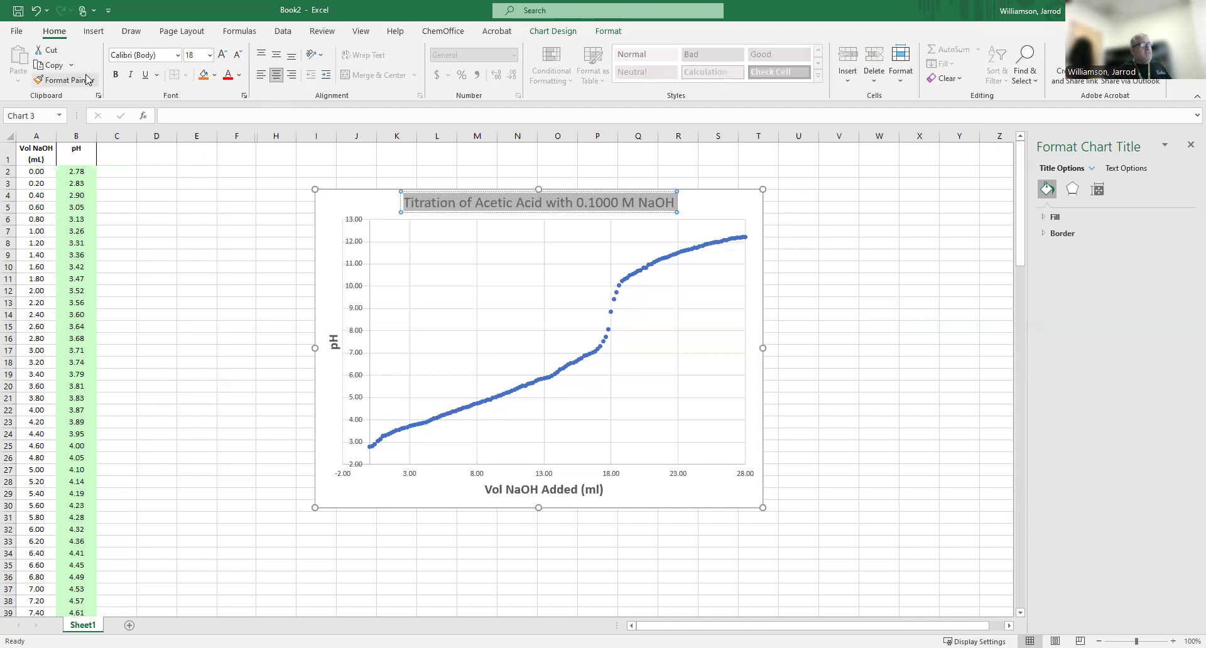
left_click(116, 75)
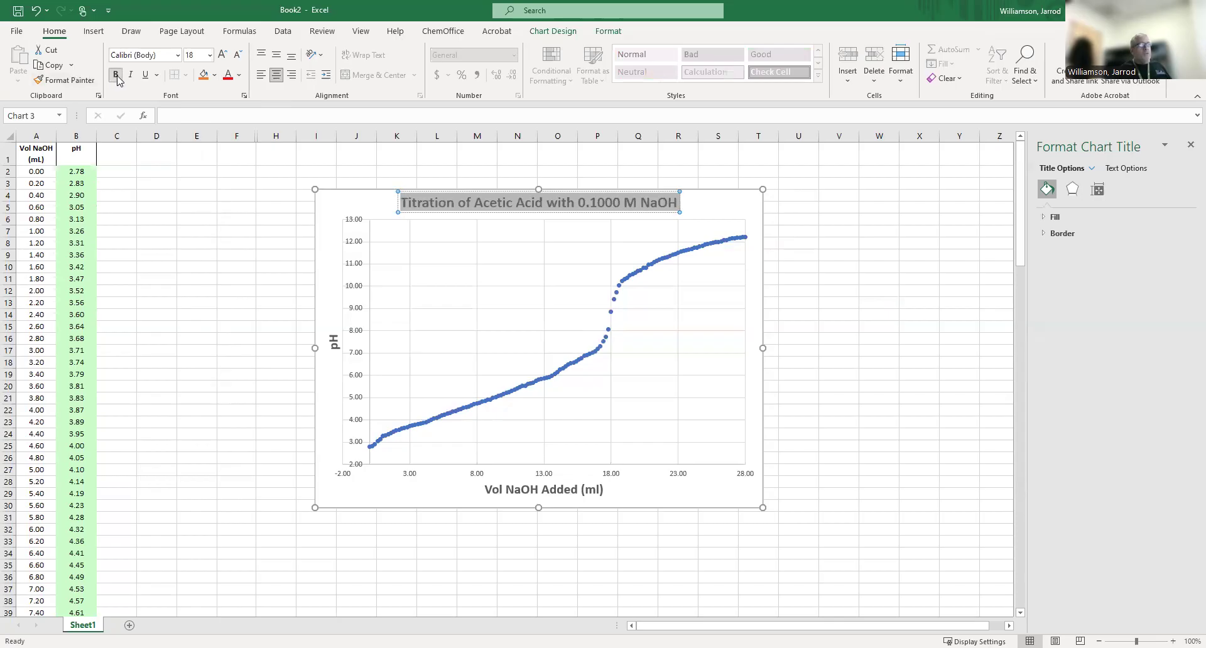
Format the vertical axis number labels as 12-point bold.
left_click(360, 245)
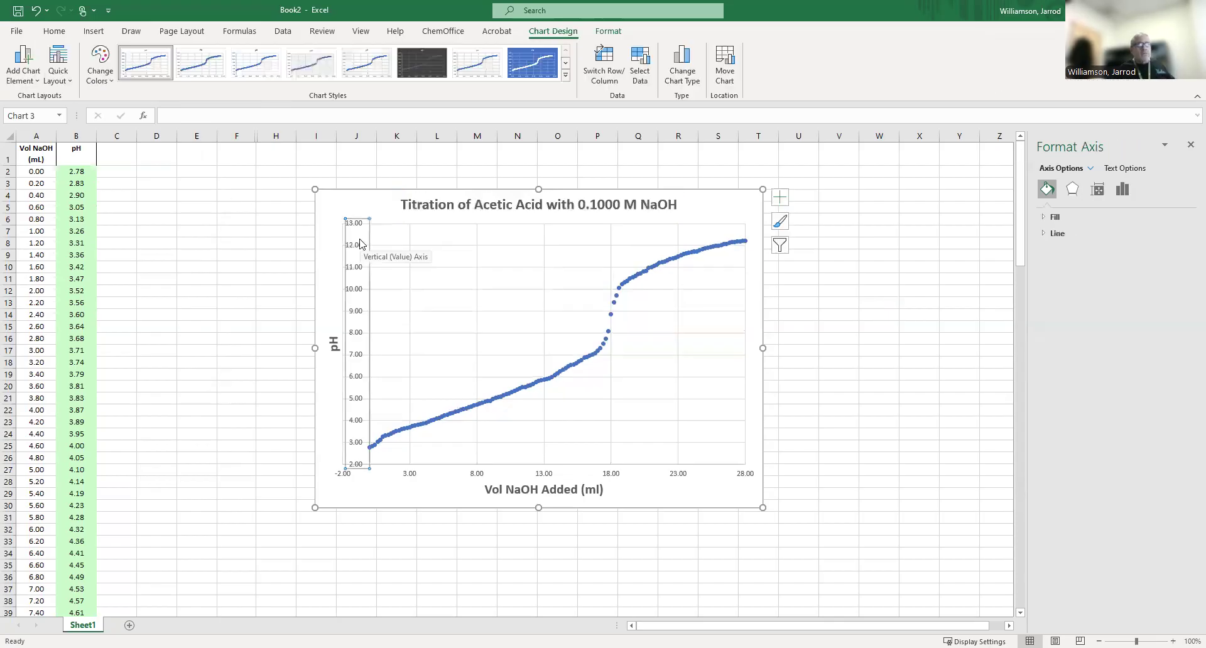
left_click(54, 31)
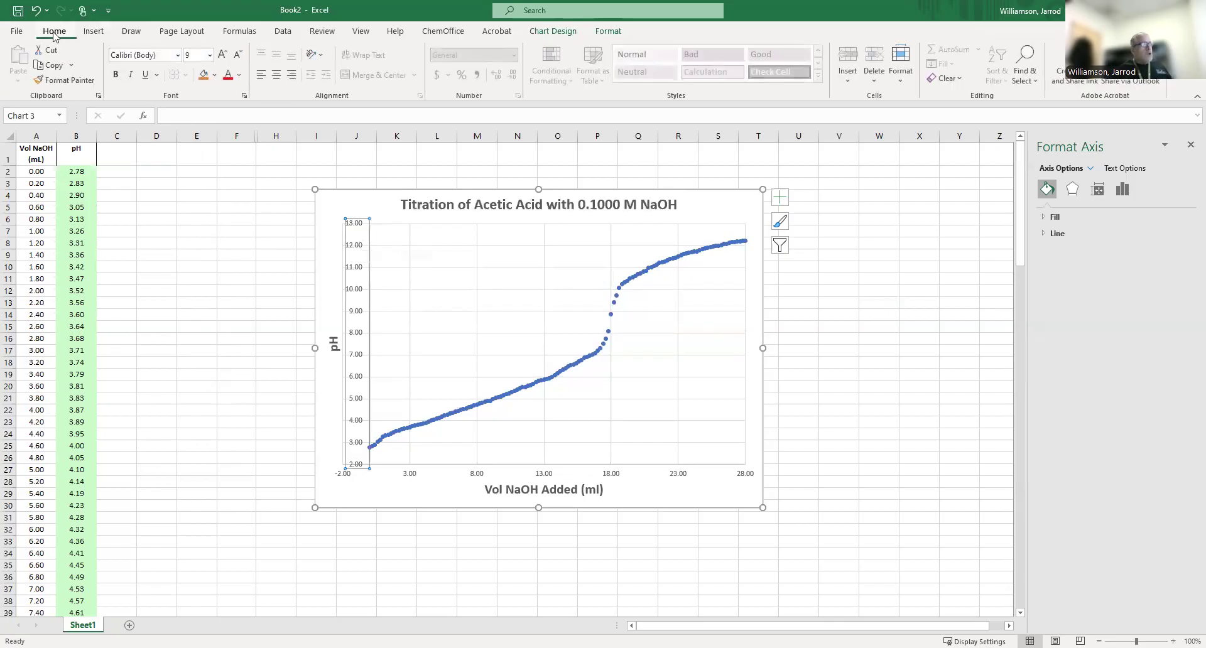
left_click(209, 55)
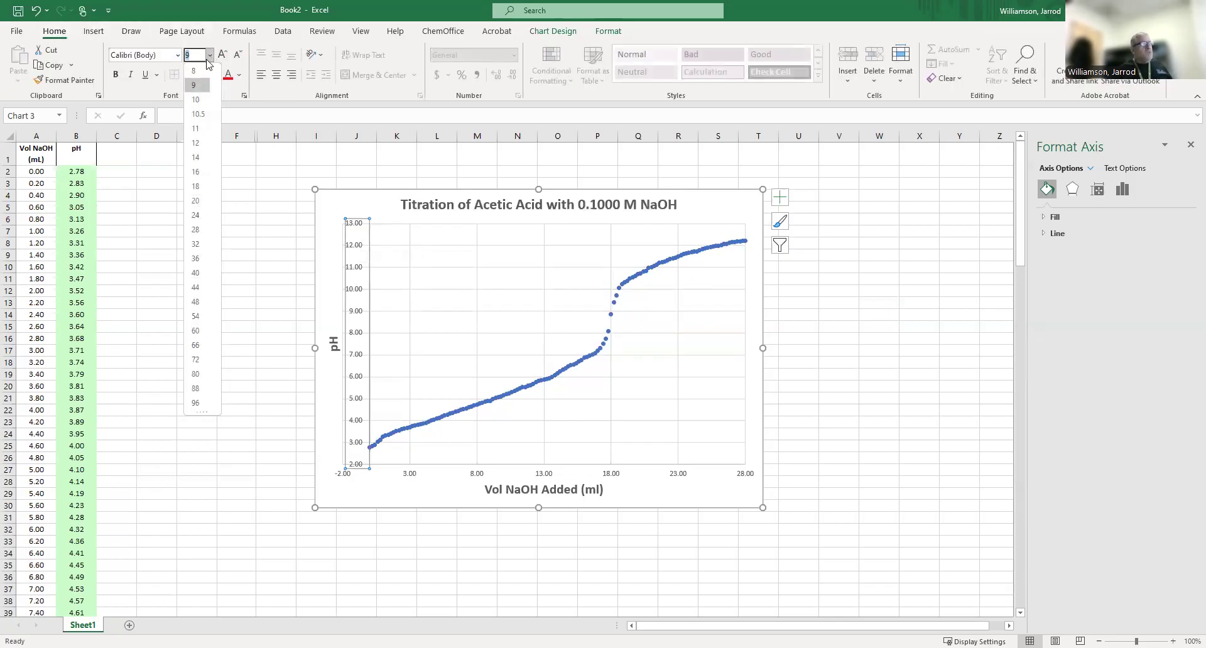
left_click(200, 143)
left_click(116, 74)
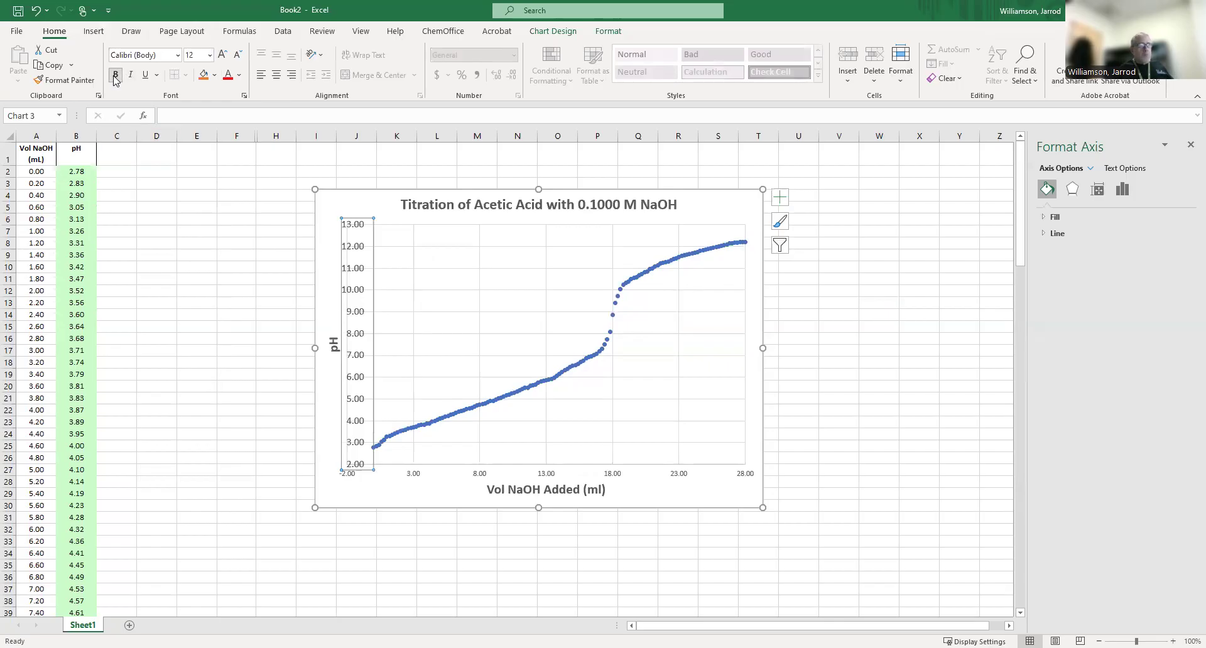
Format the horizontal axis number labels as 12-point bold.
left_click(553, 476)
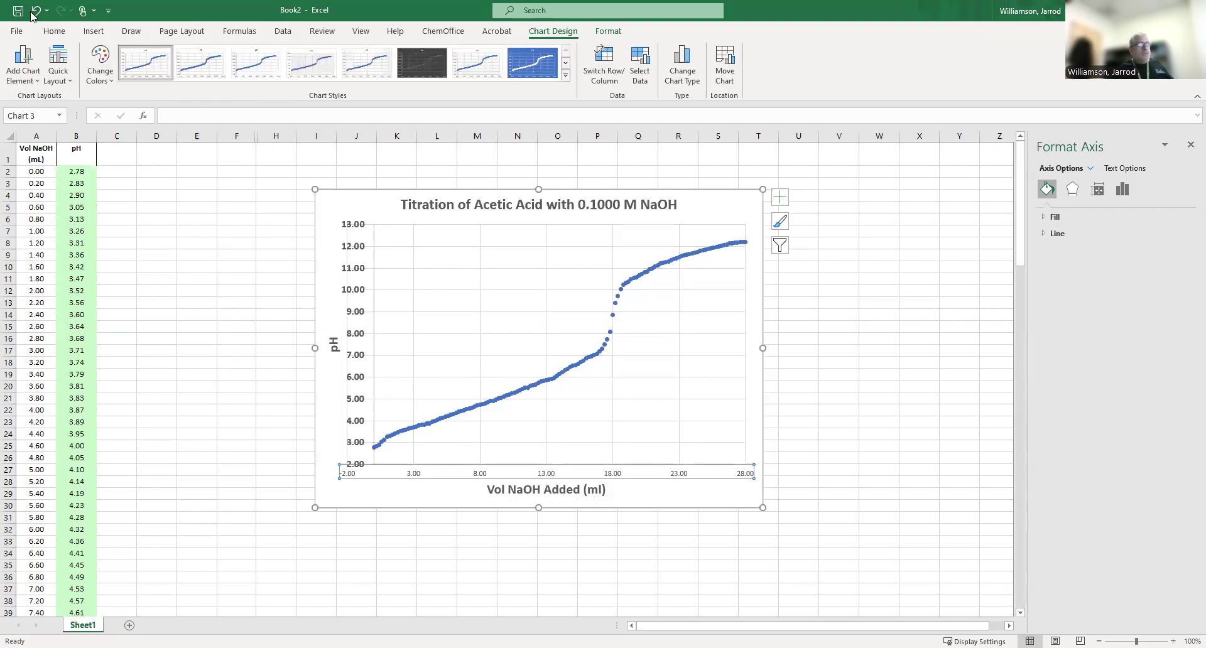
left_click(54, 32)
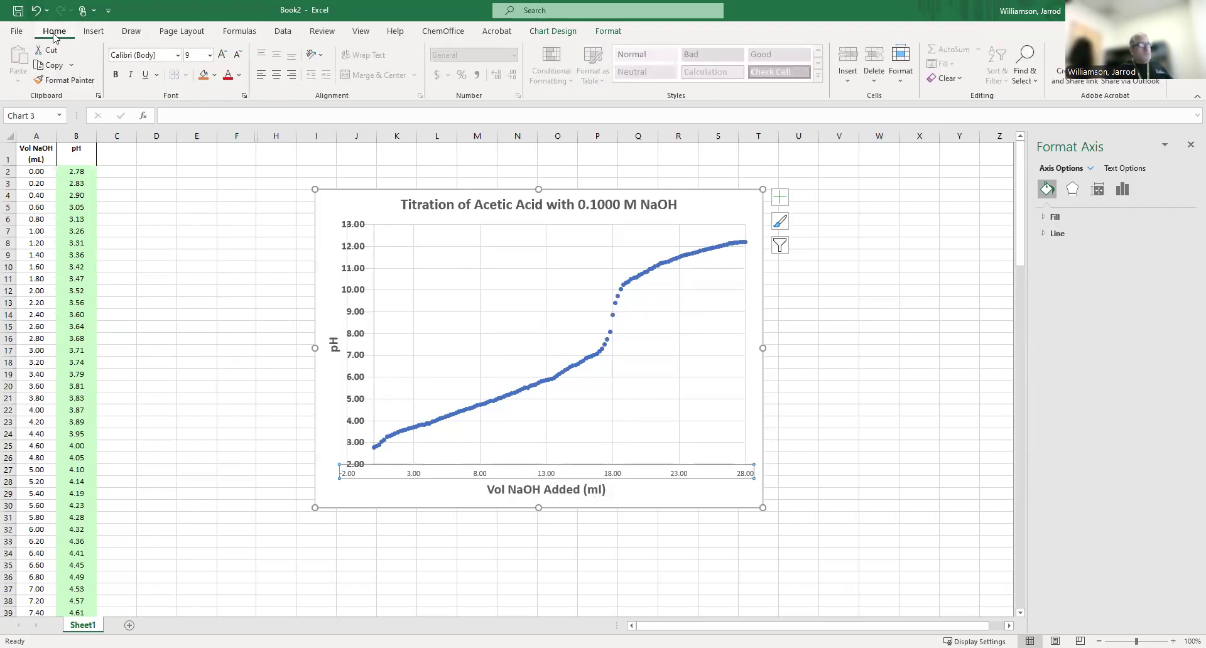
left_click(210, 55)
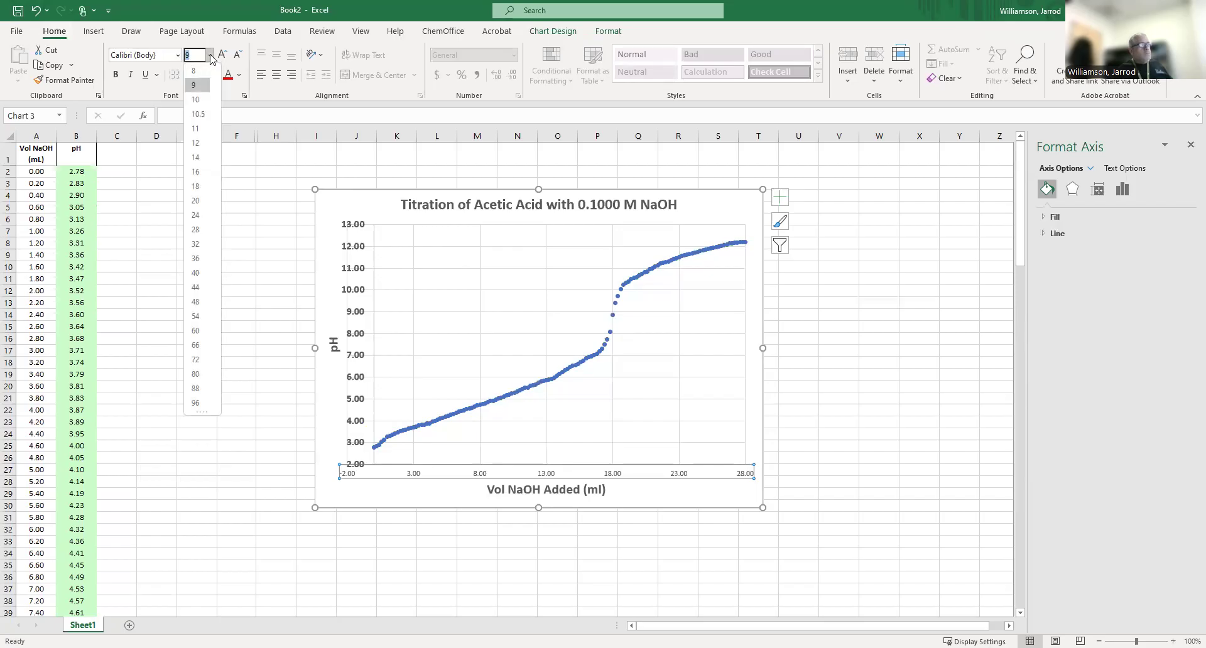
left_click(195, 143)
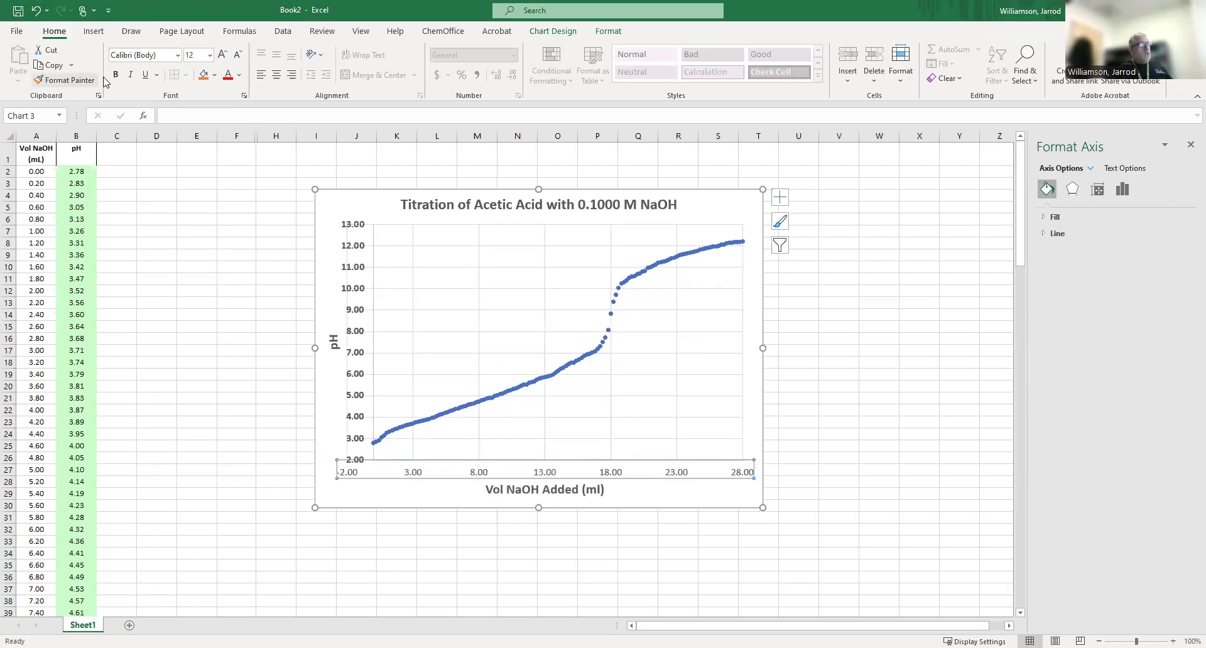
left_click(116, 75)
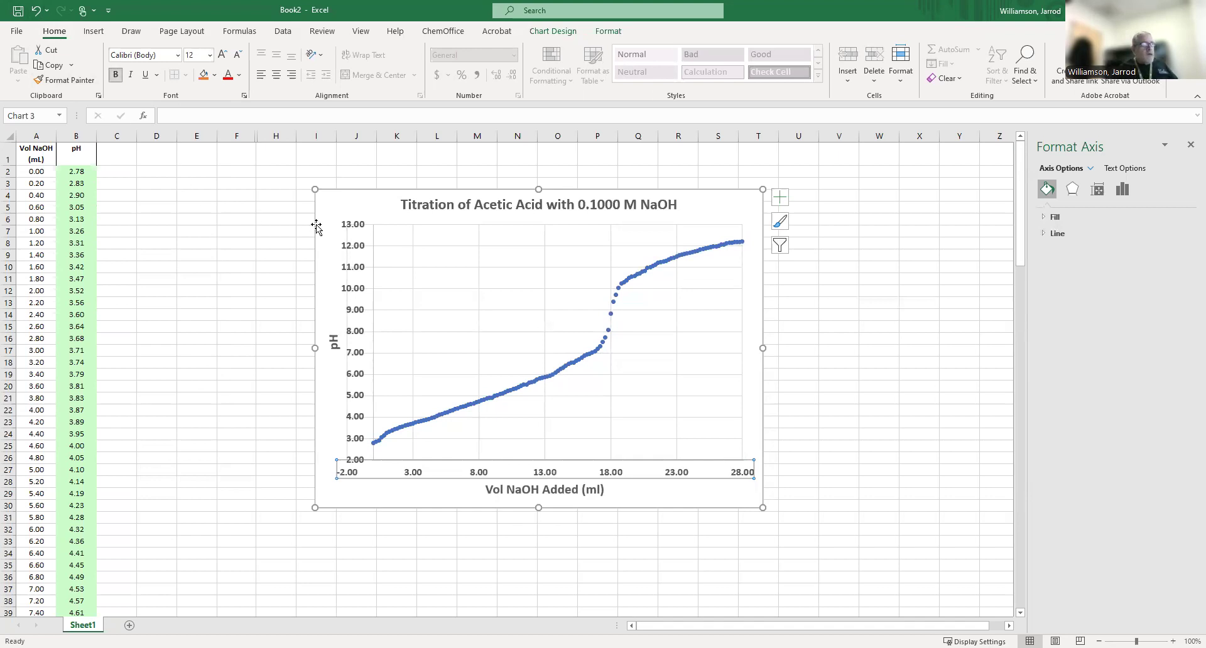
Select the whole titration chart and copy it to the clipboard.
left_click(330, 209)
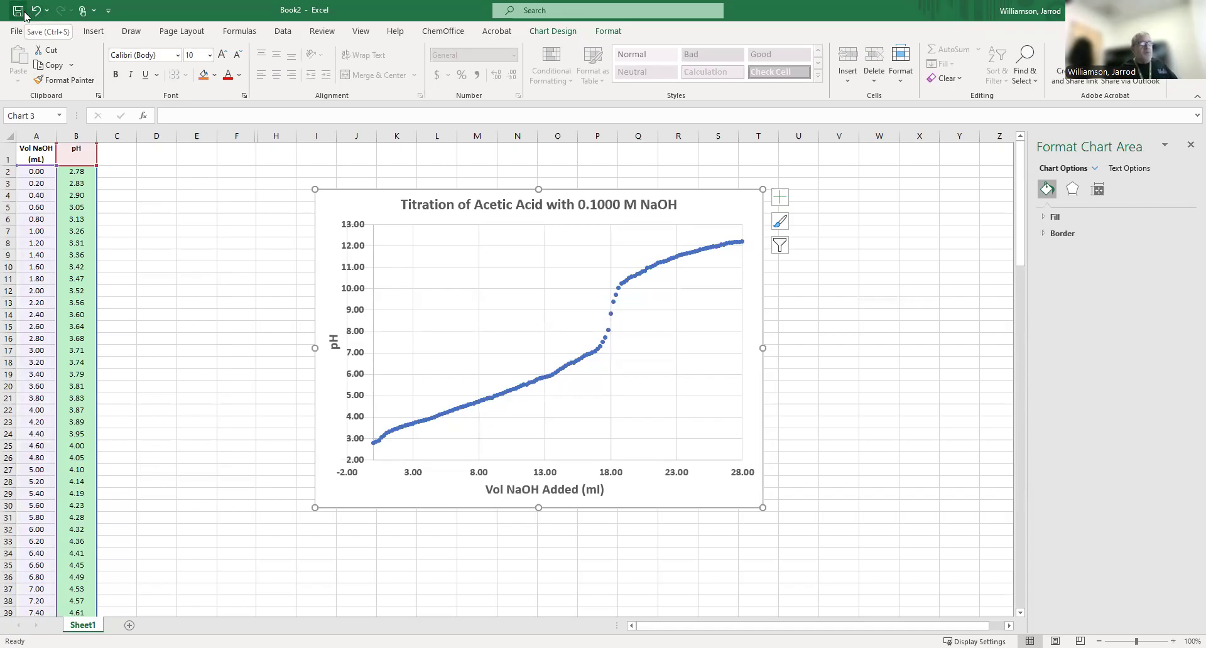
right_click(333, 204)
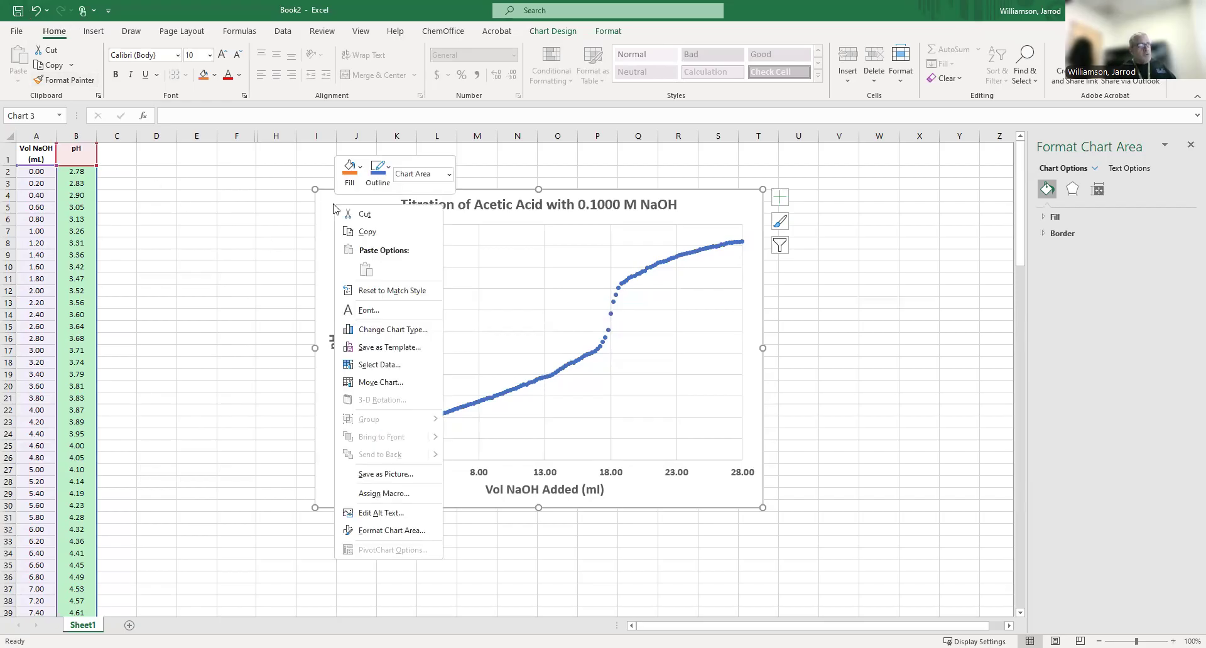
left_click(367, 232)
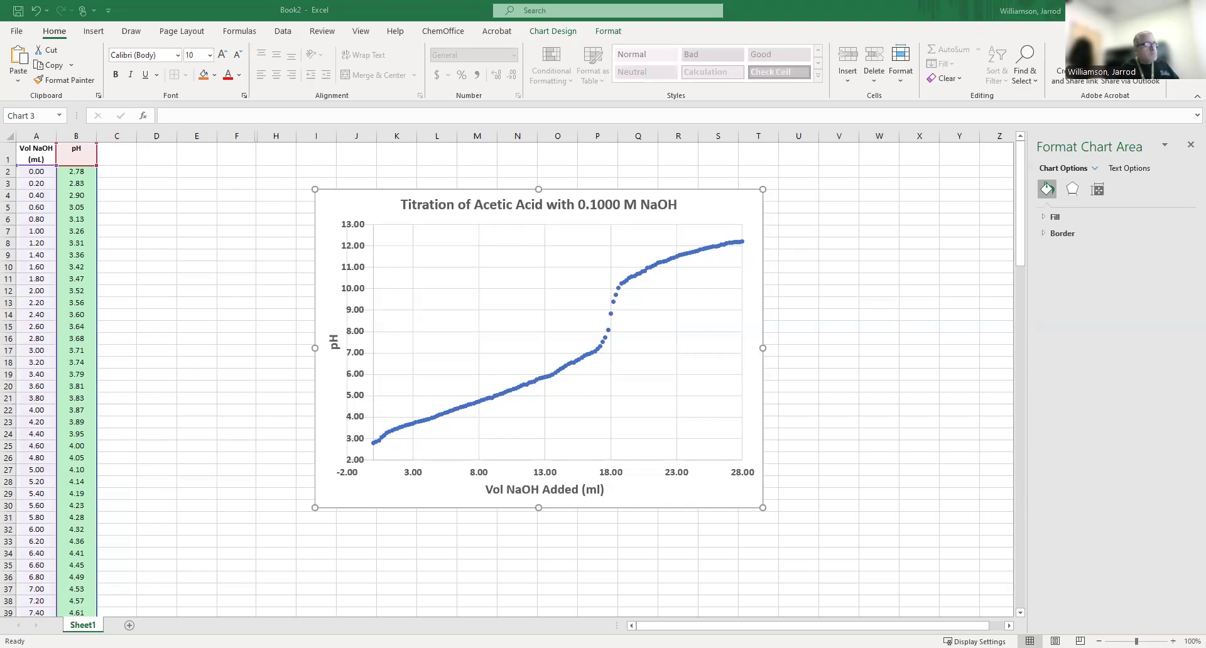
right_click(392, 212)
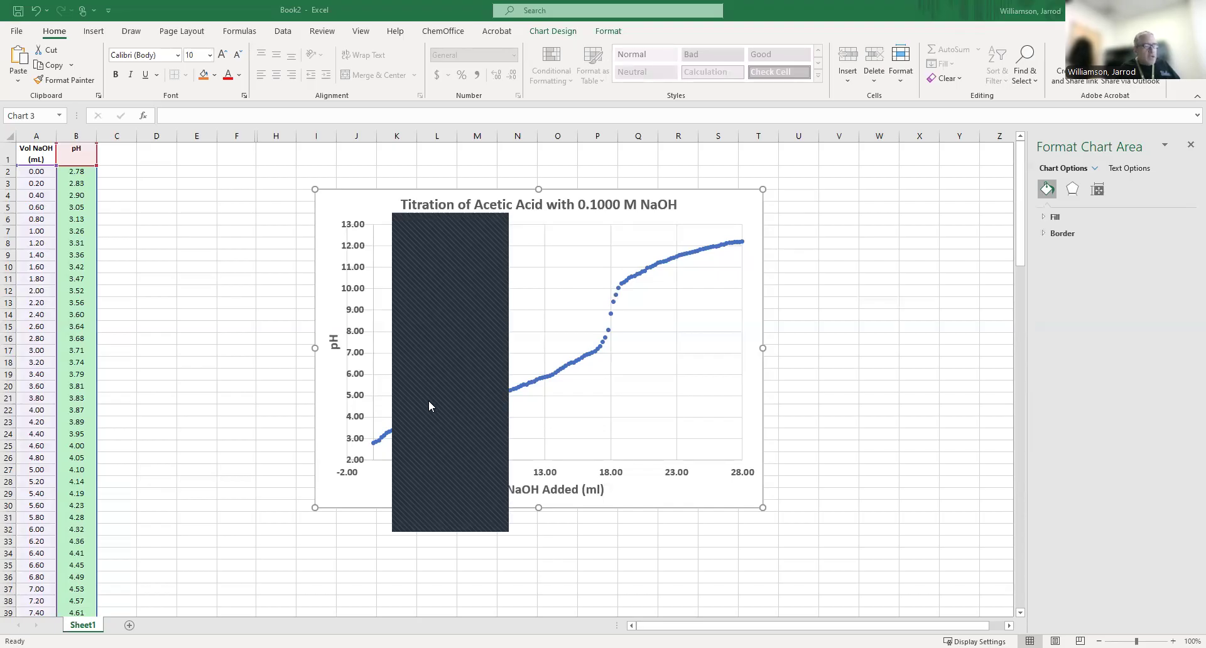
left_click(430, 487)
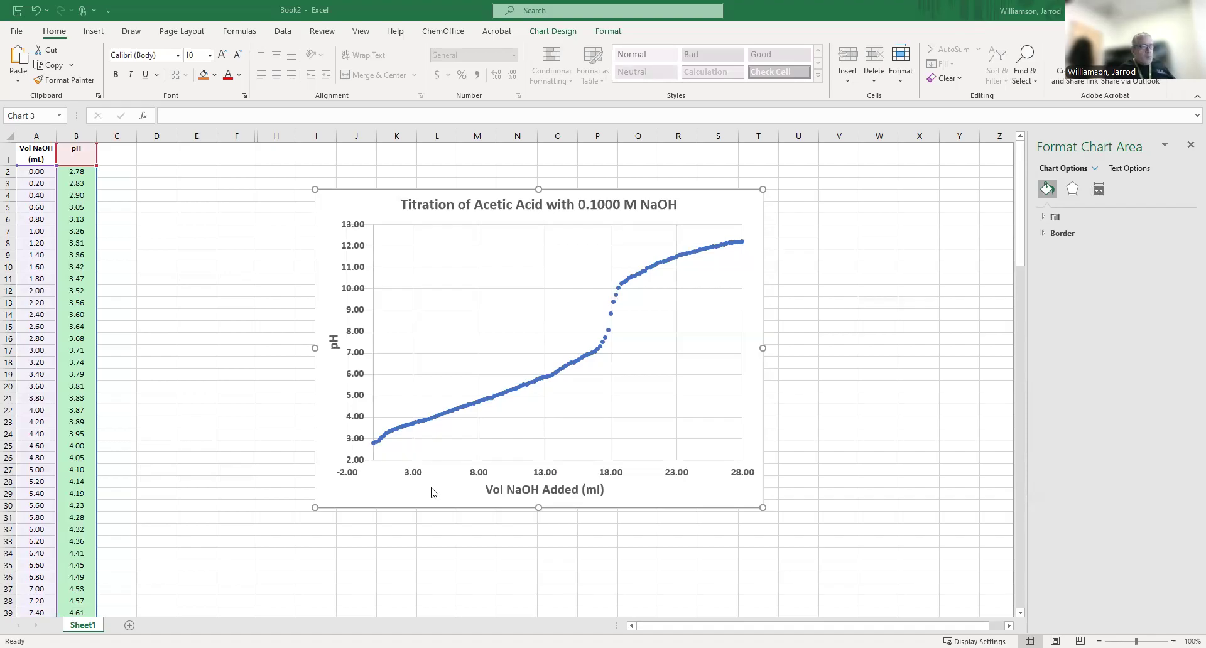
left_click(434, 493)
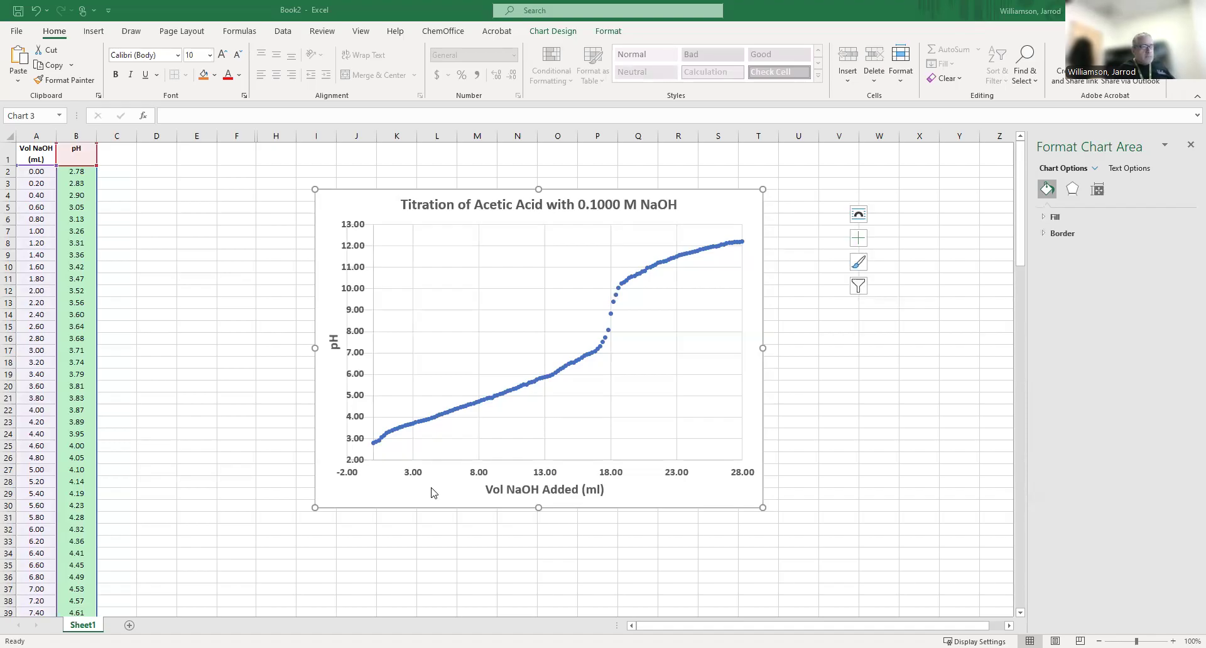